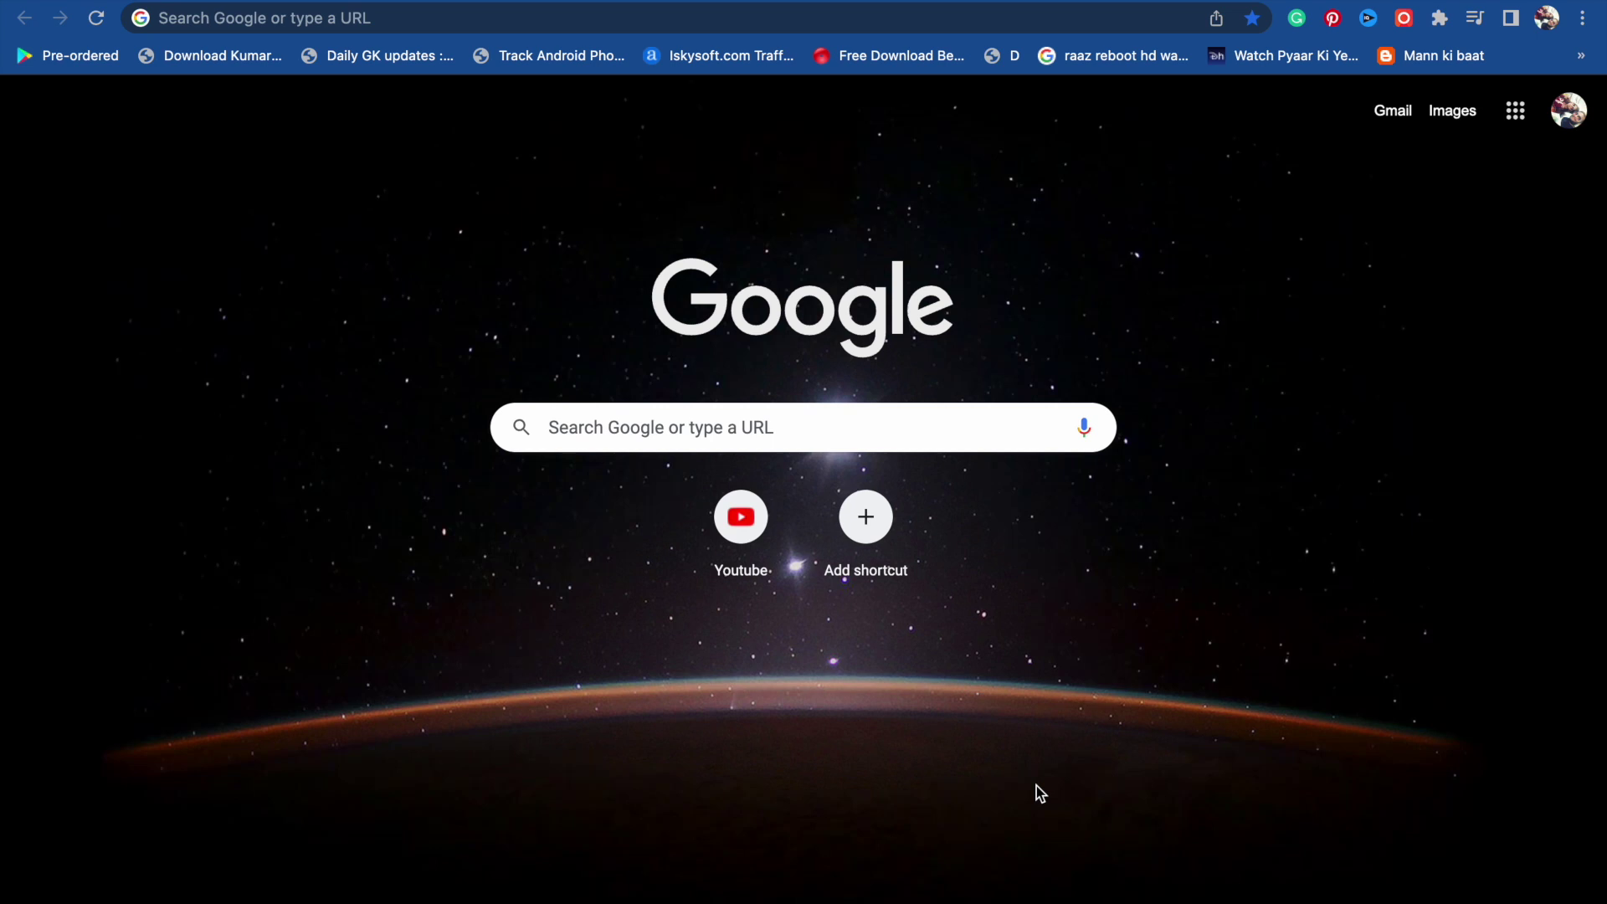
# Open Chrome's three-dot main menu from the new tab page
pyautogui.click(1593, 29)
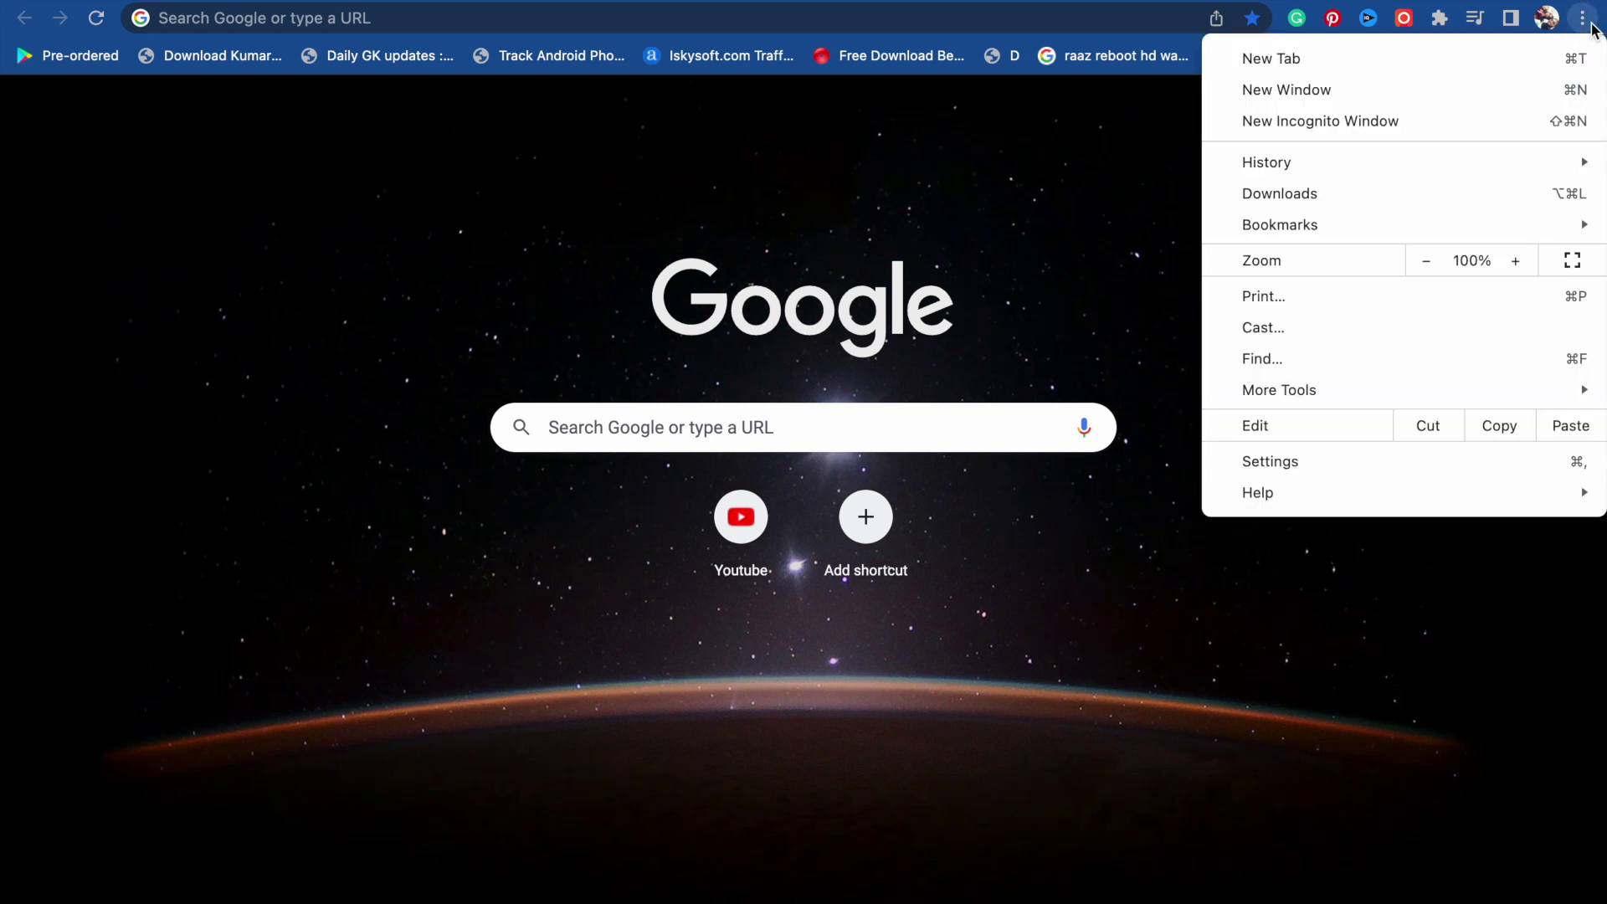
# Open Chrome Settings and go to the Privacy and security section
pyautogui.click(1264, 461)
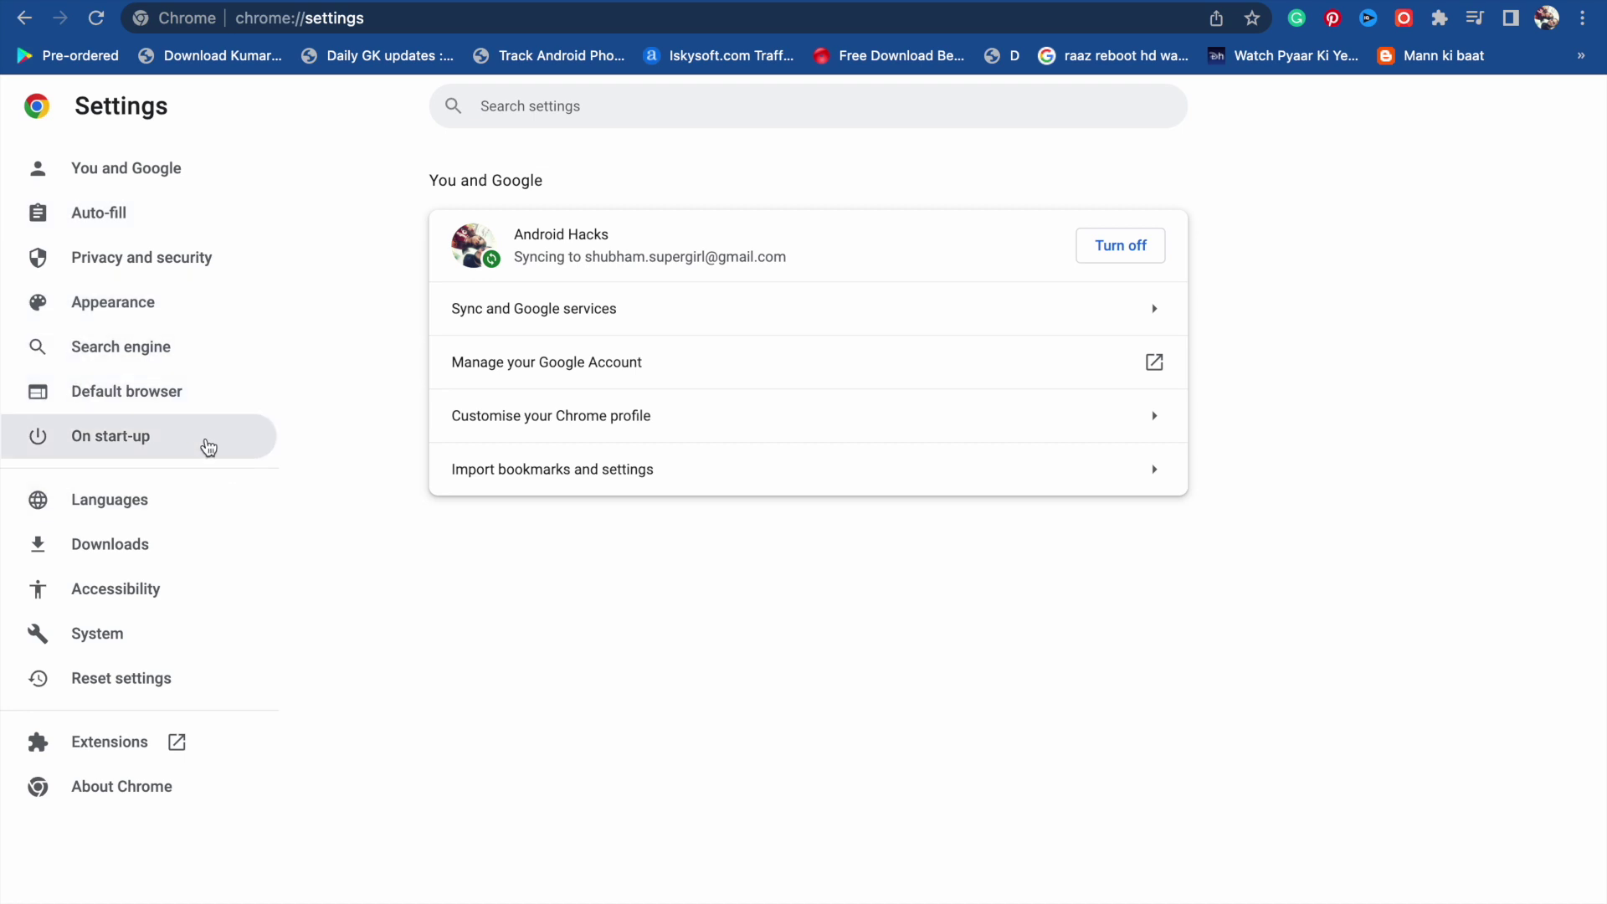
pyautogui.click(176, 273)
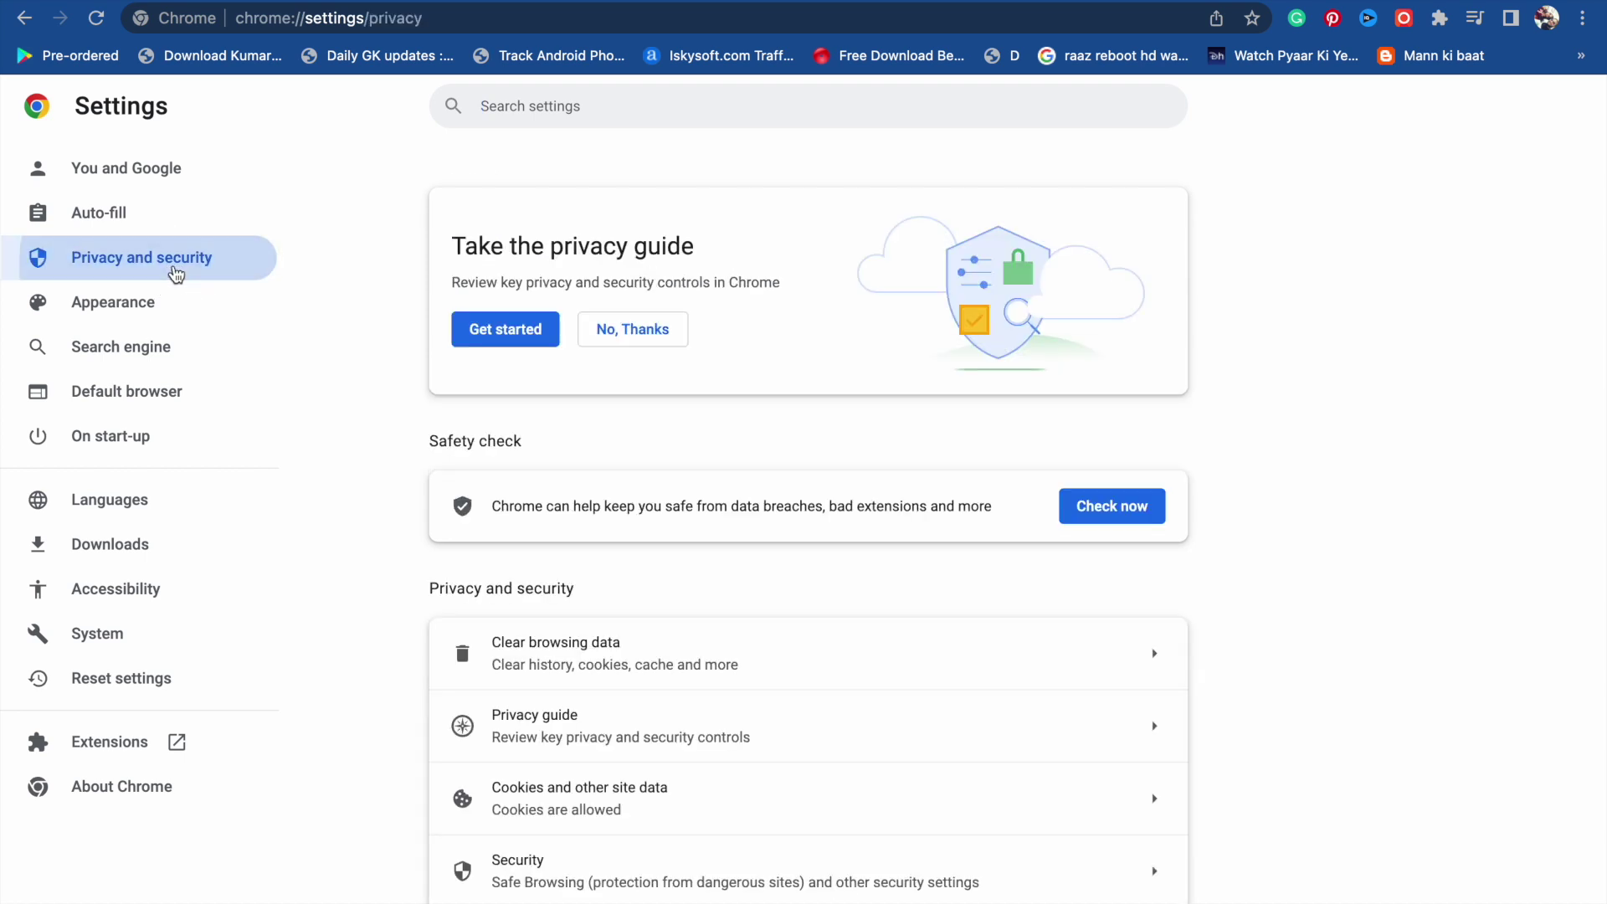
pyautogui.scroll(-1, 759, 700)
pyautogui.scroll(-1, 762, 699)
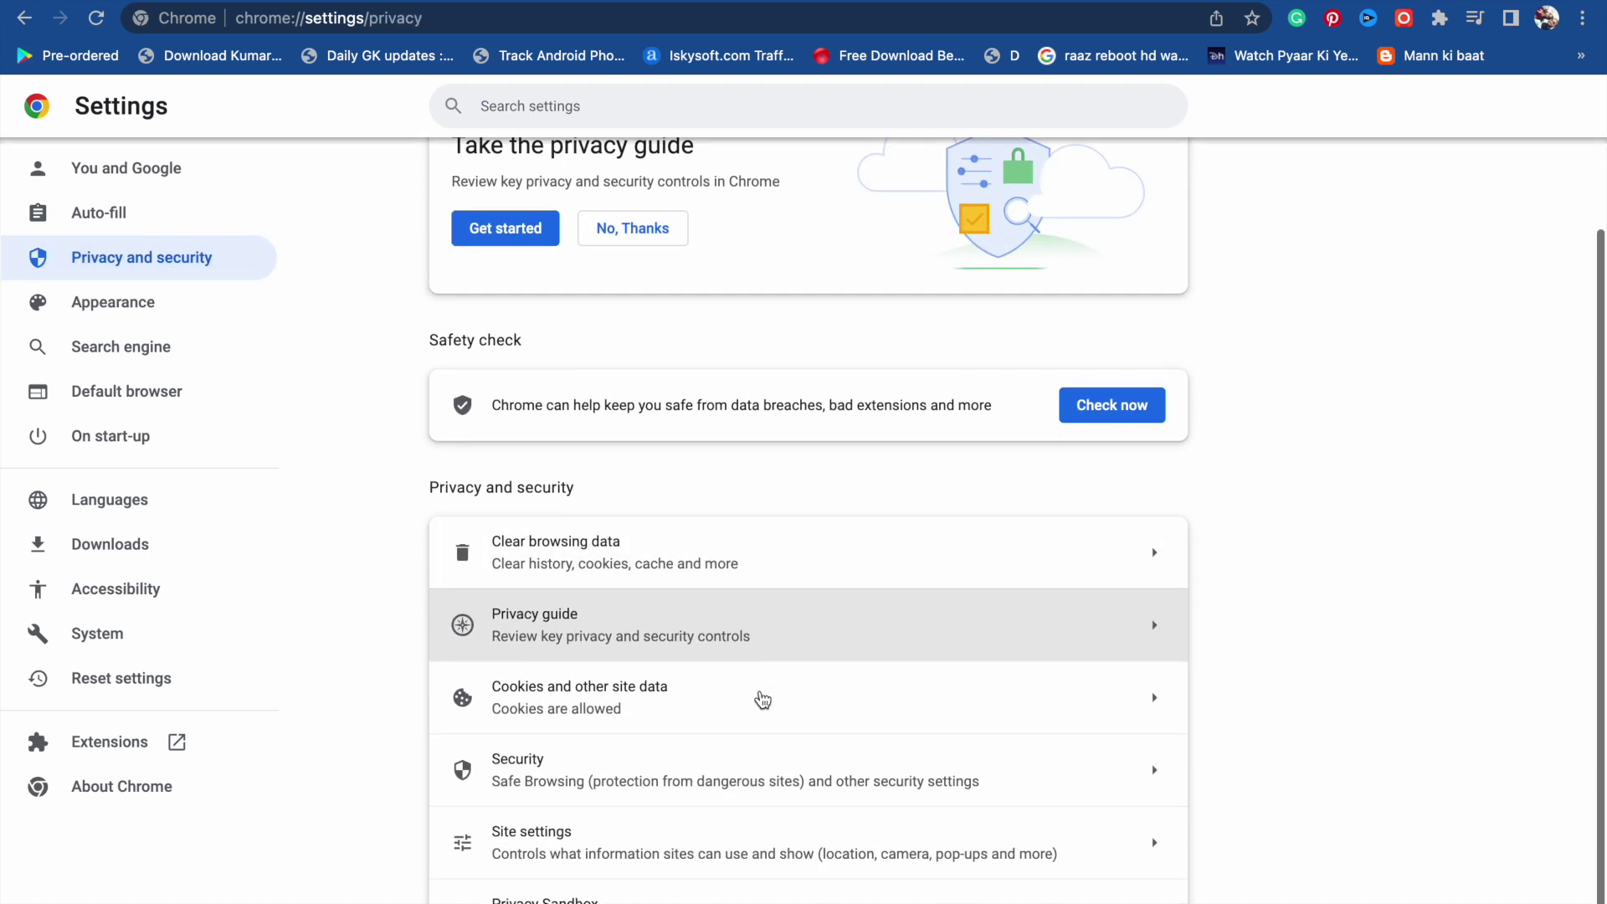
# In Security settings, set Use secure DNS to 'With' Cloudflare (1.1.1.1)
pyautogui.click(654, 789)
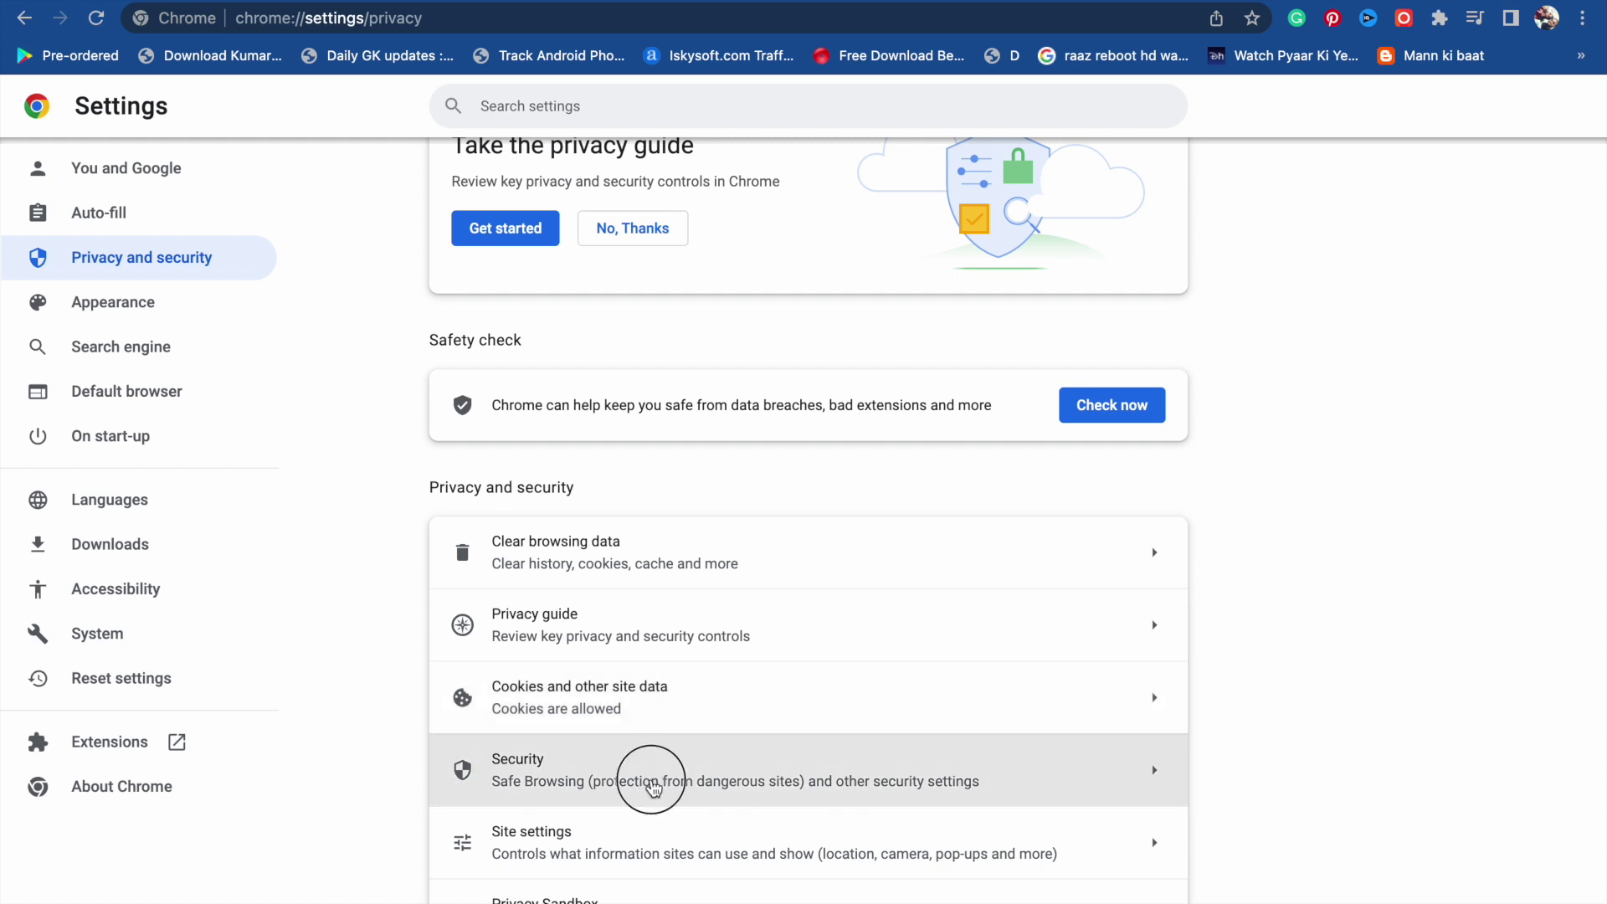
pyautogui.scroll(-6, 1028, 764)
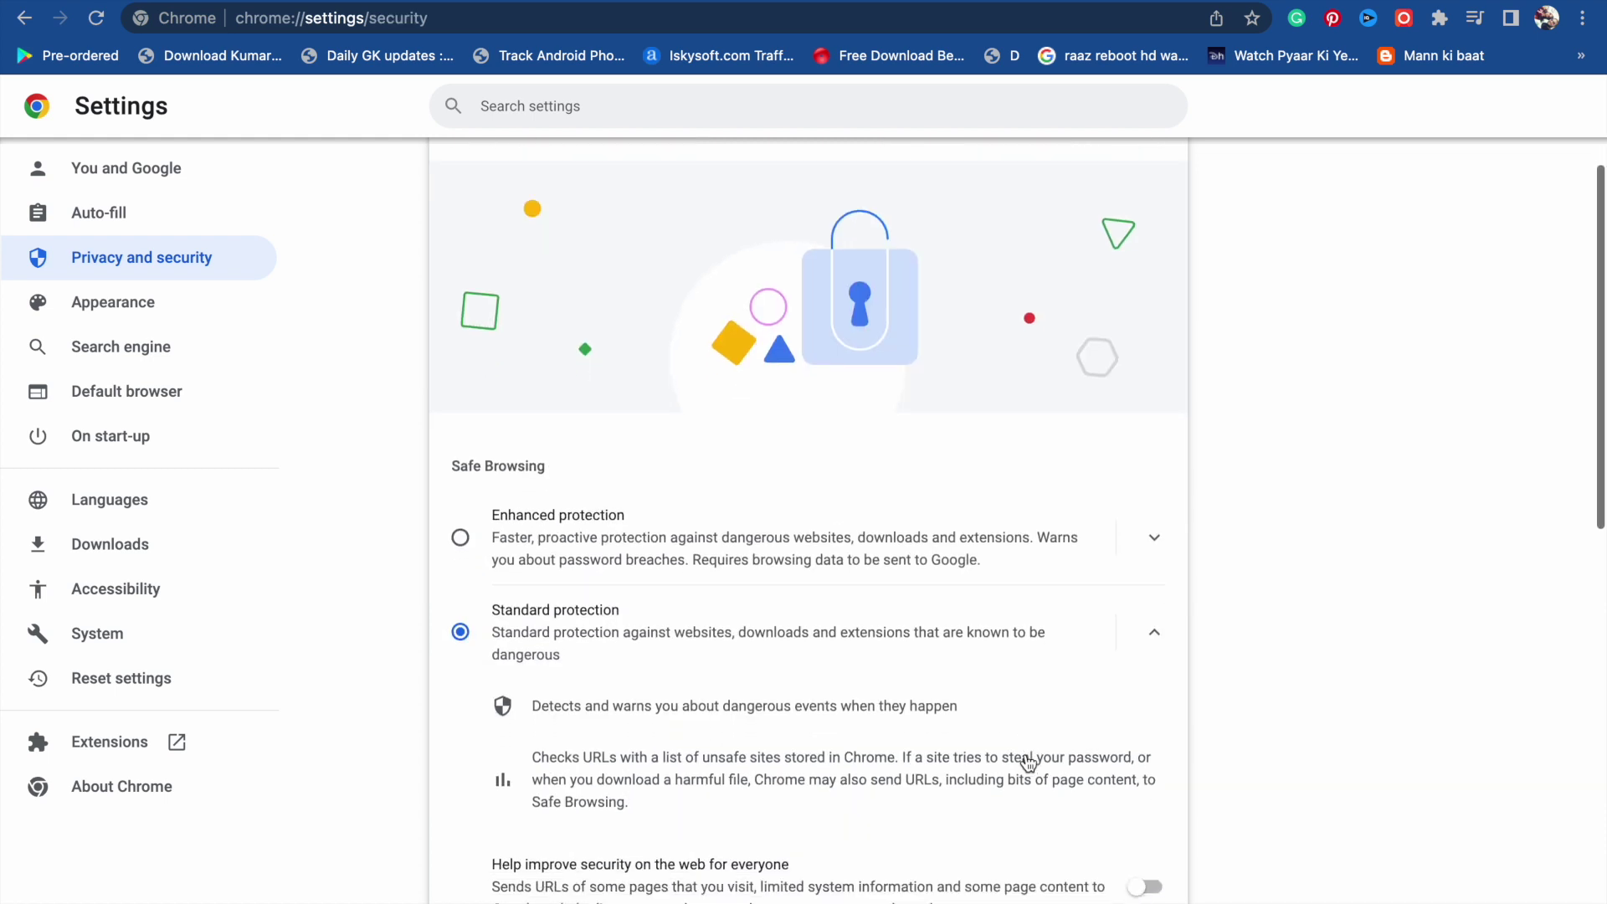
pyautogui.scroll(-4, 1027, 753)
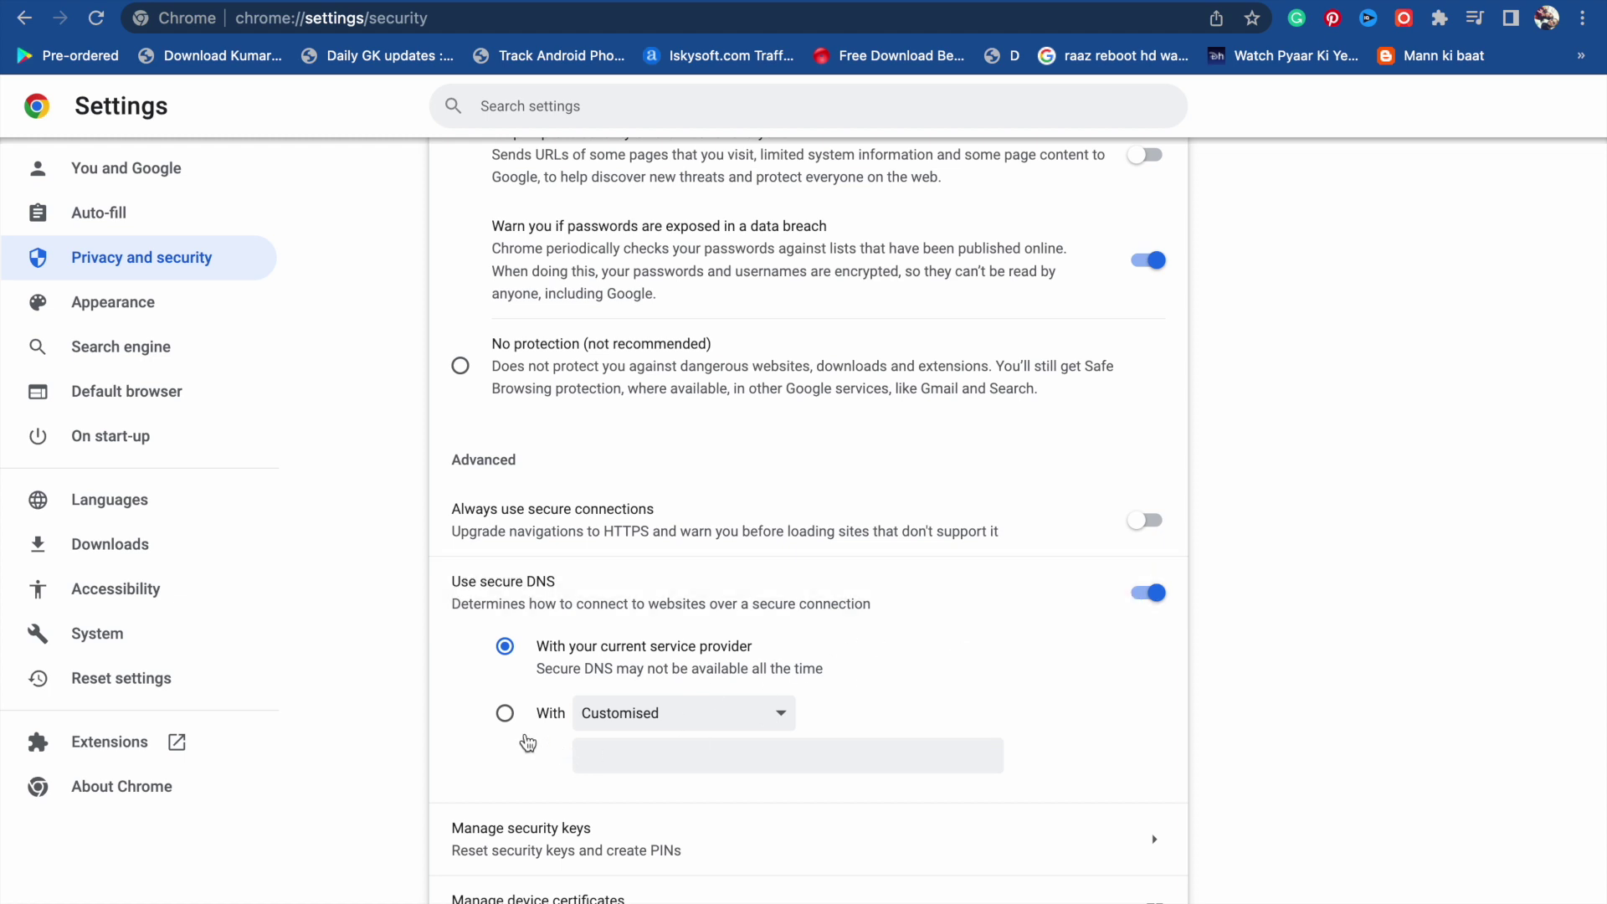
pyautogui.click(504, 714)
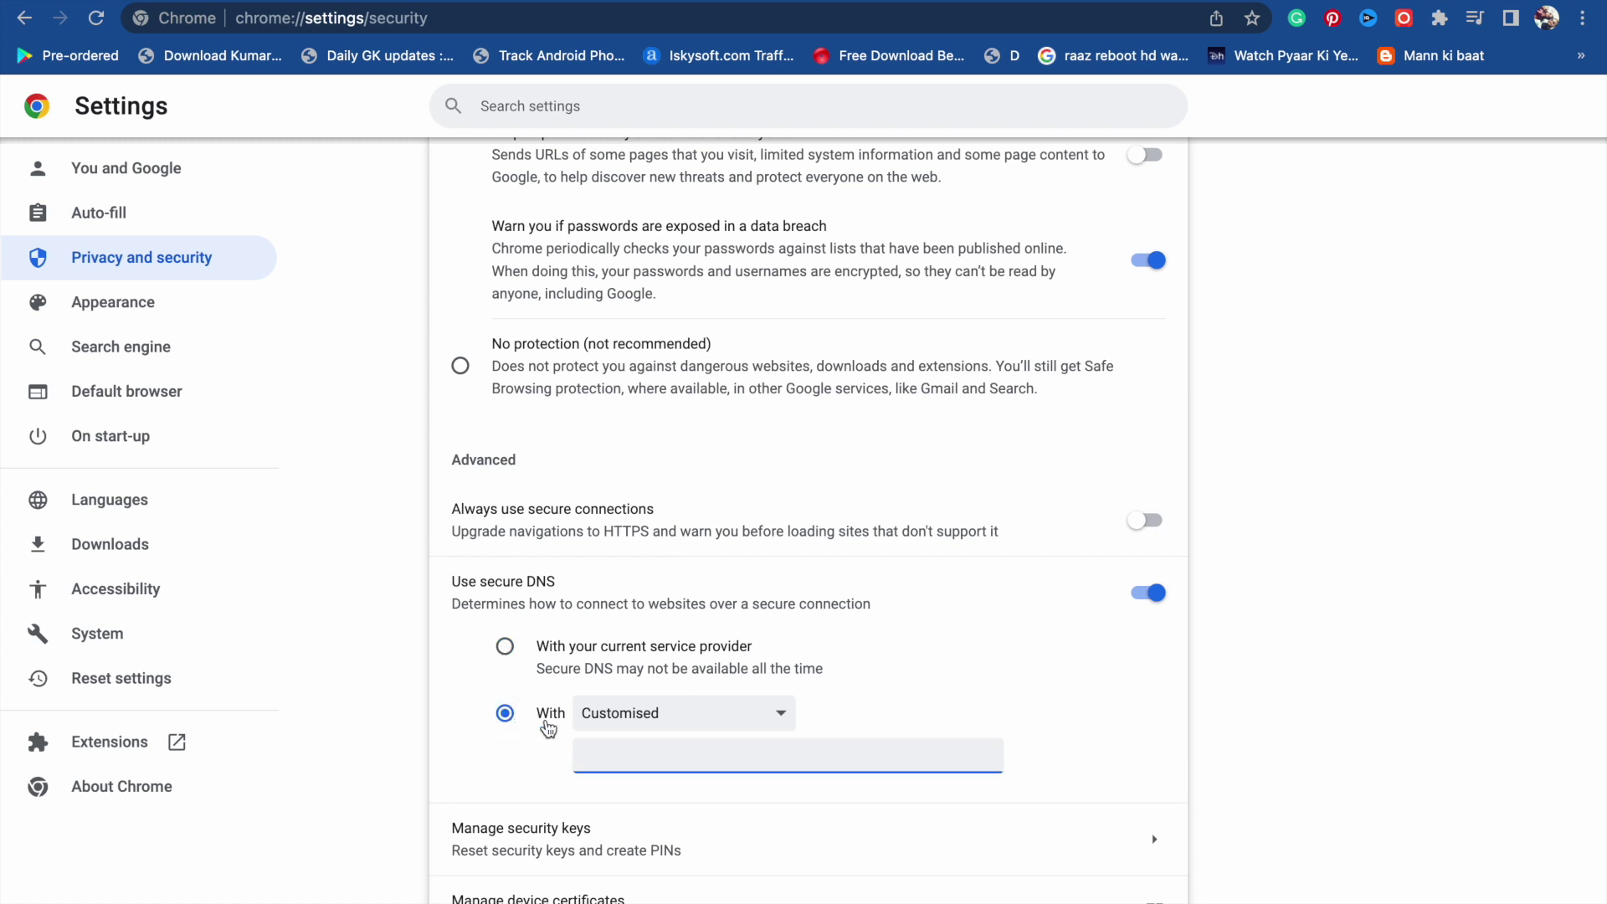
pyautogui.click(683, 725)
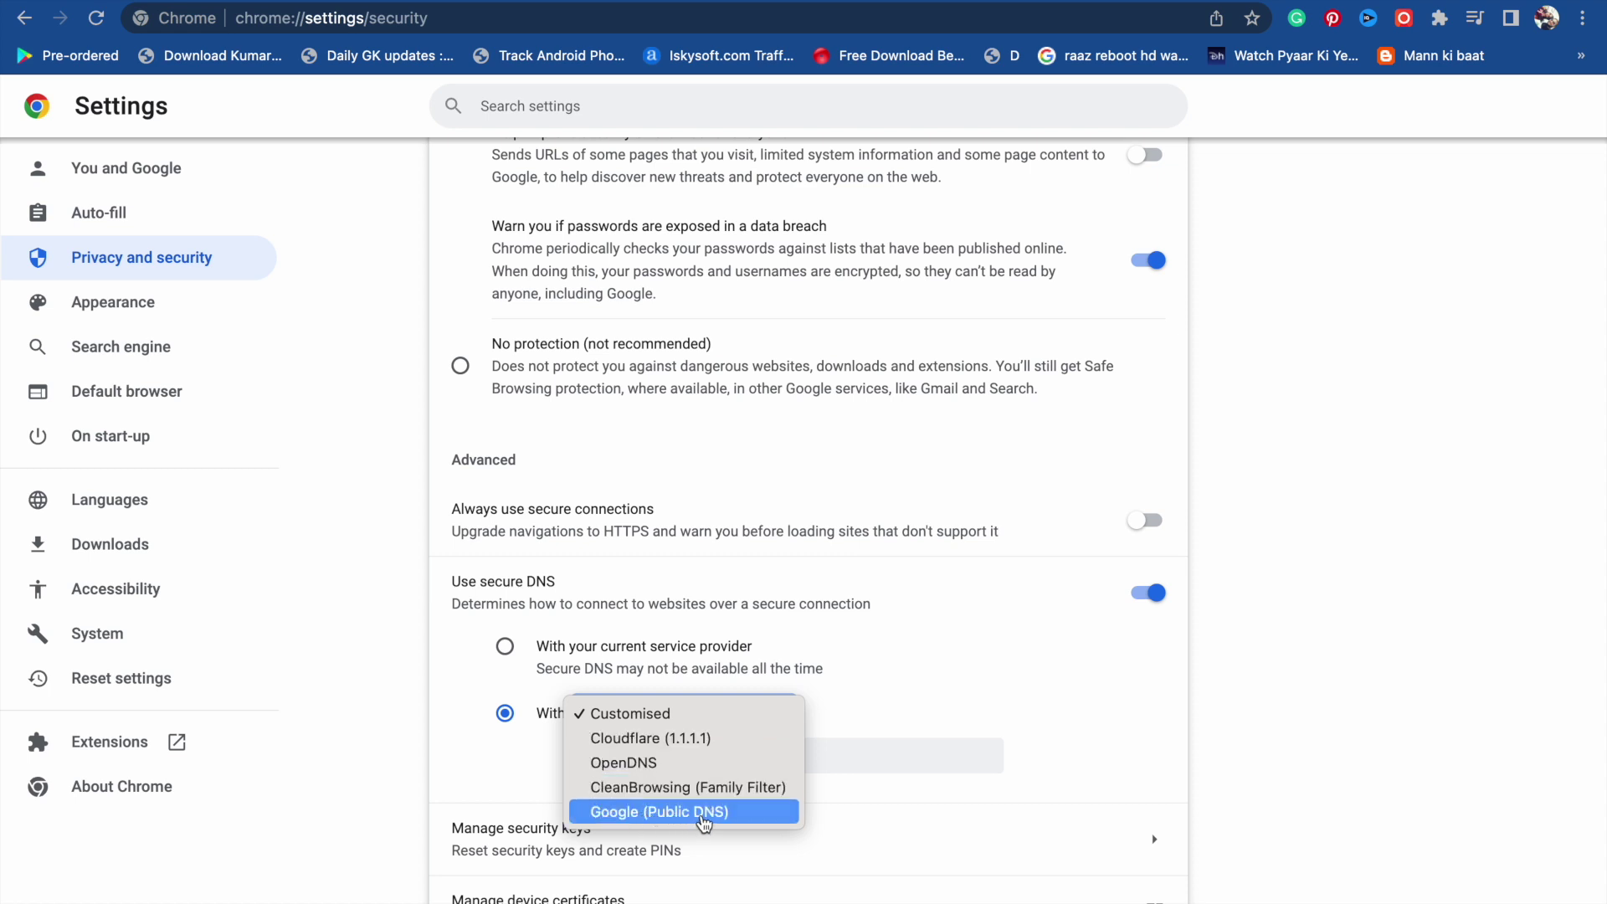
pyautogui.click(635, 741)
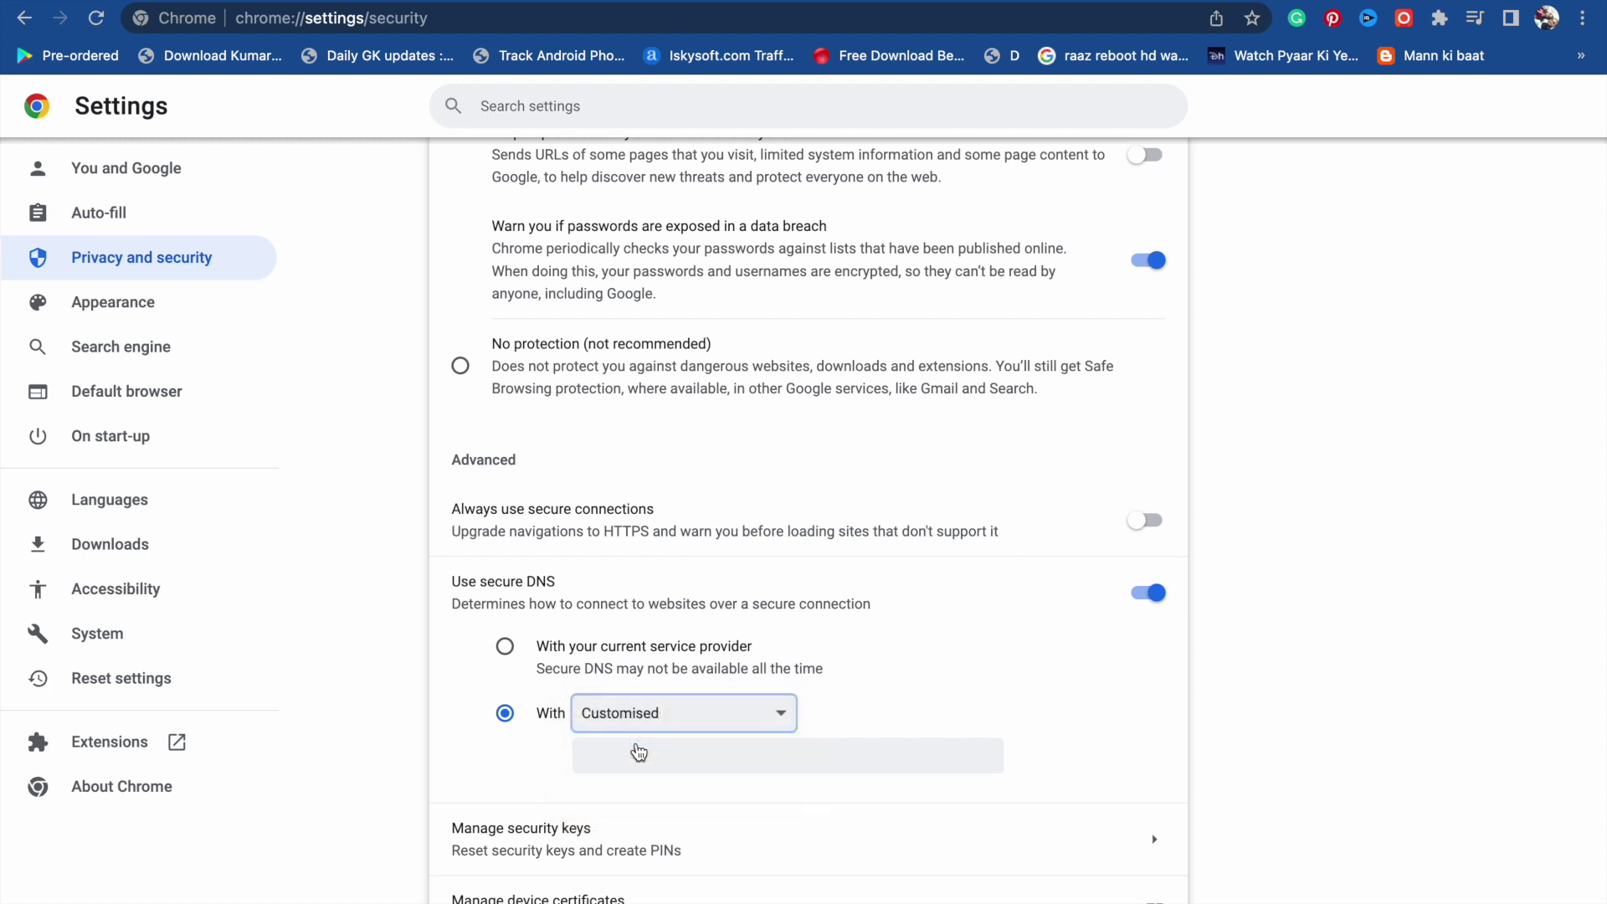
pyautogui.scroll(-1, 388, 661)
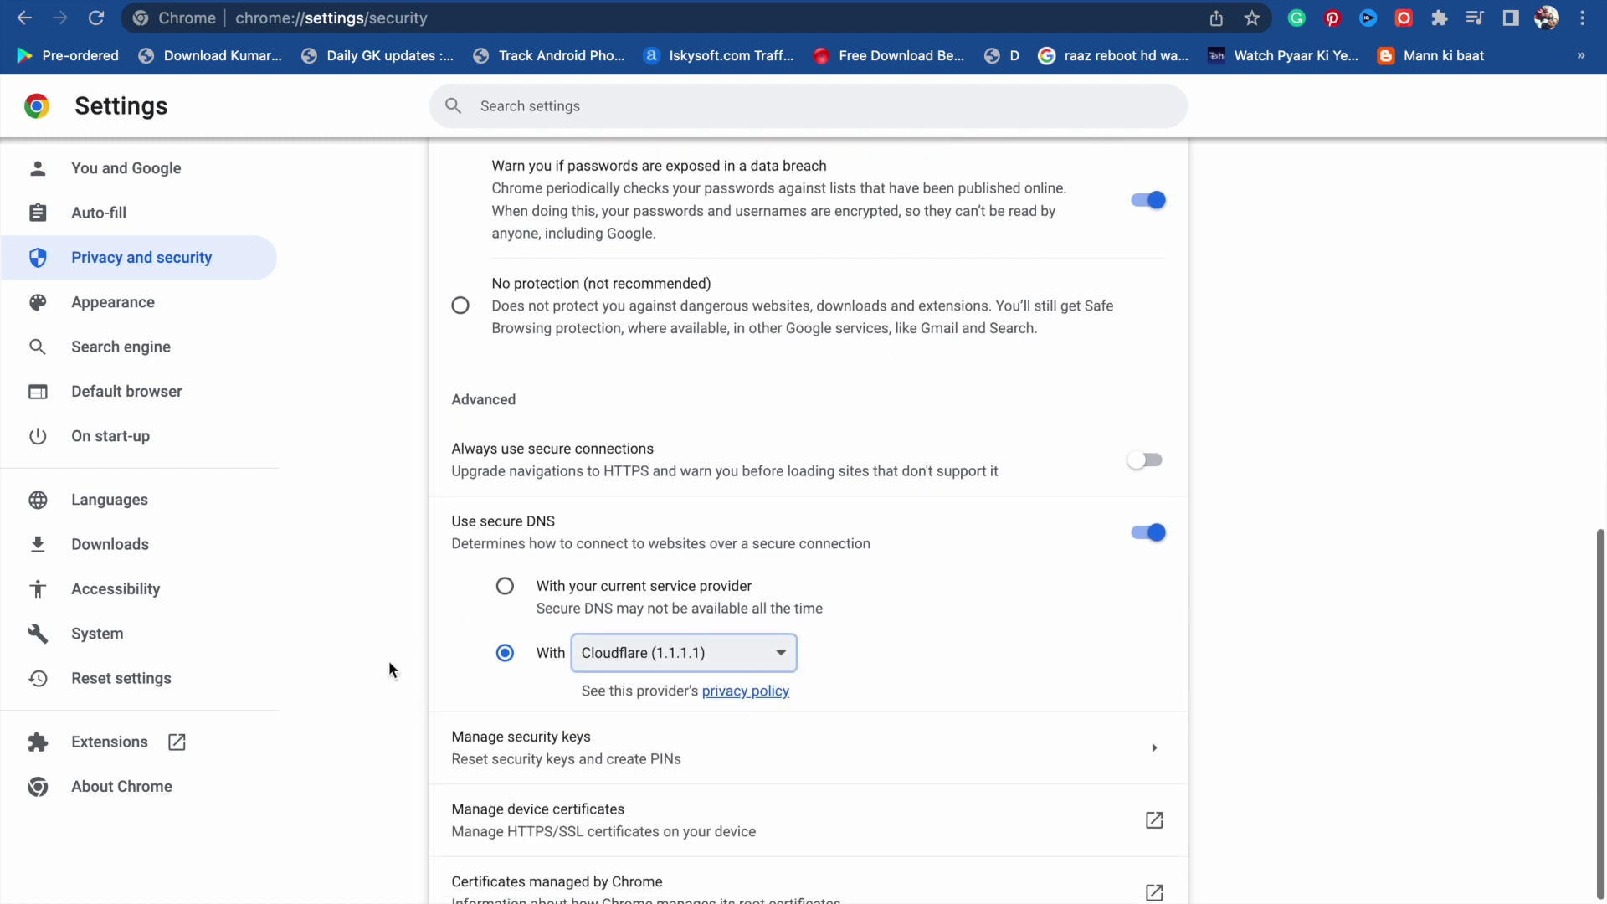
pyautogui.scroll(-1, 375, 604)
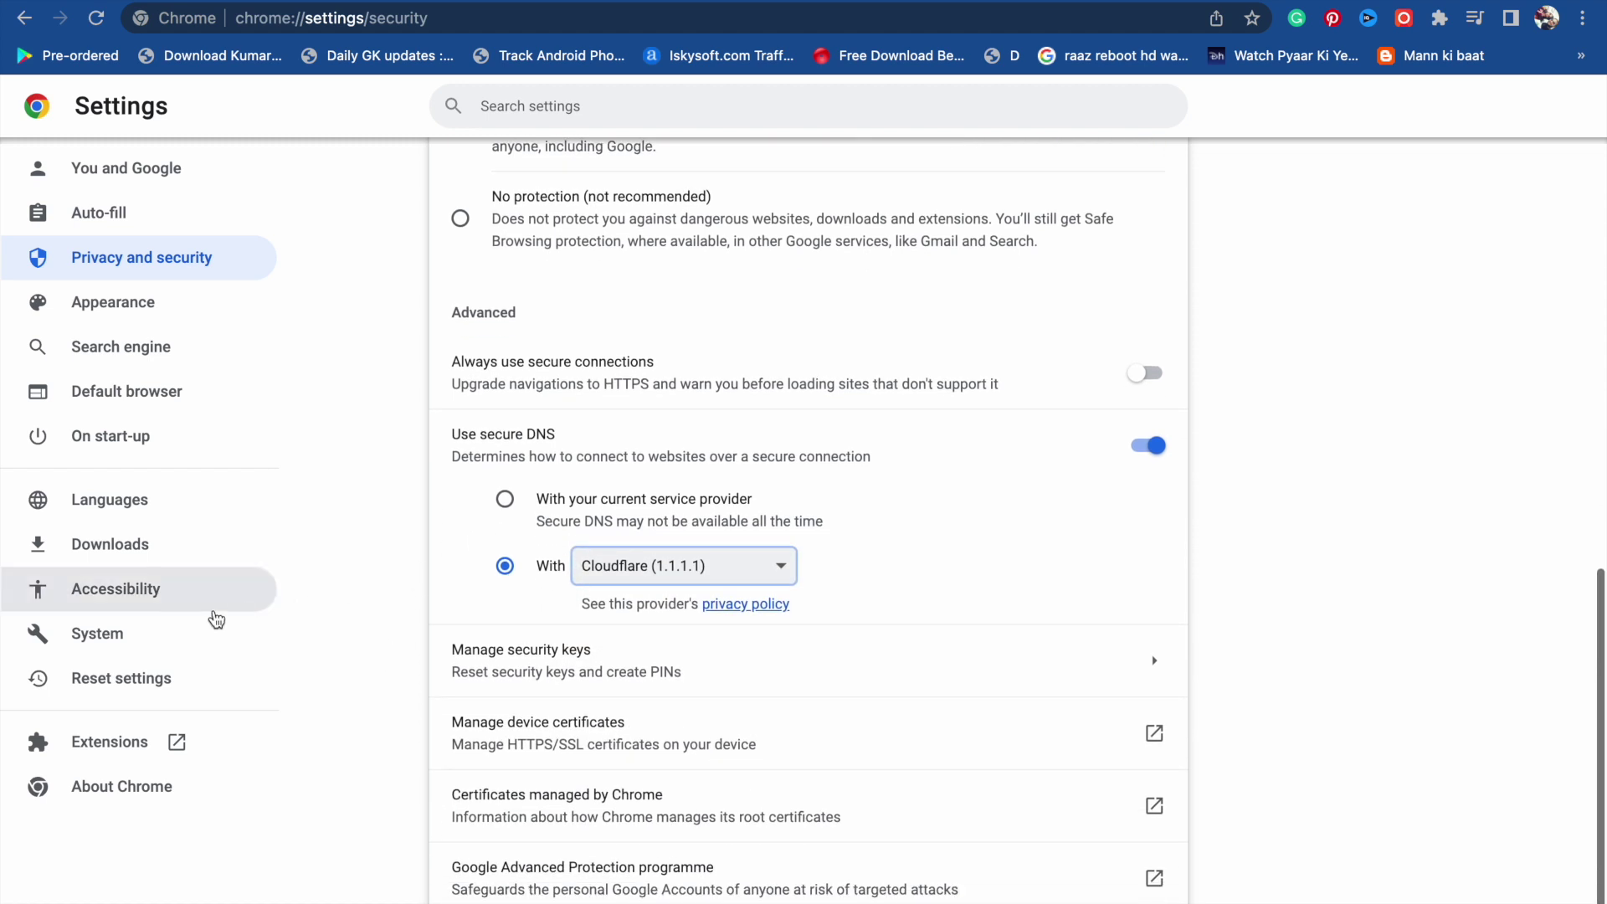
# In System settings, switch off 'Use hardware acceleration when available'
pyautogui.click(108, 644)
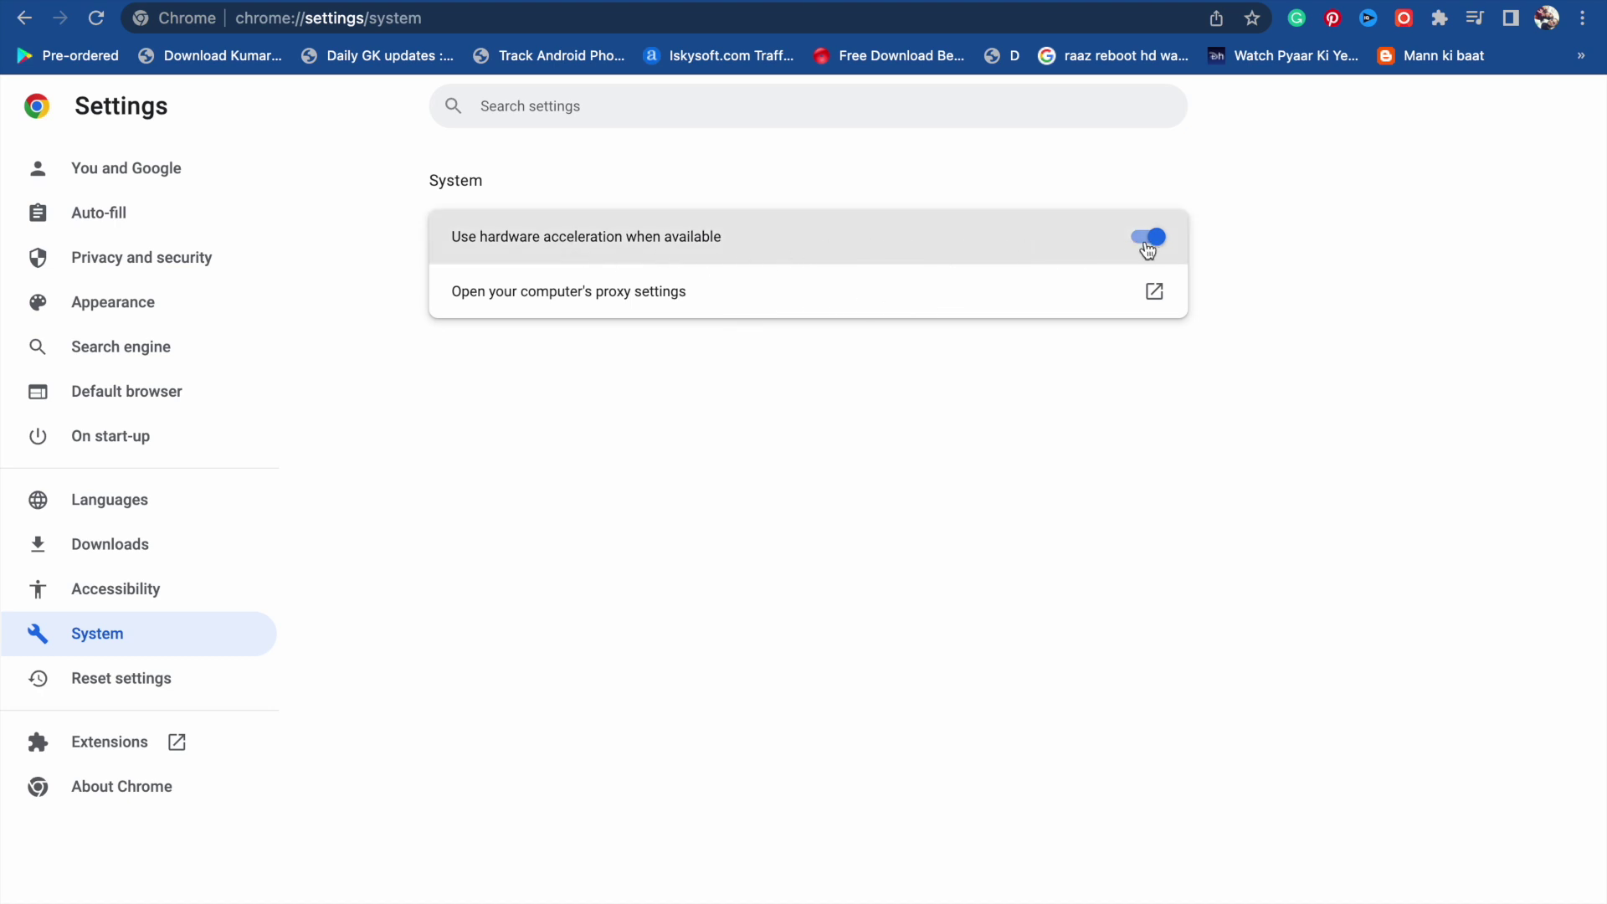
pyautogui.click(1146, 243)
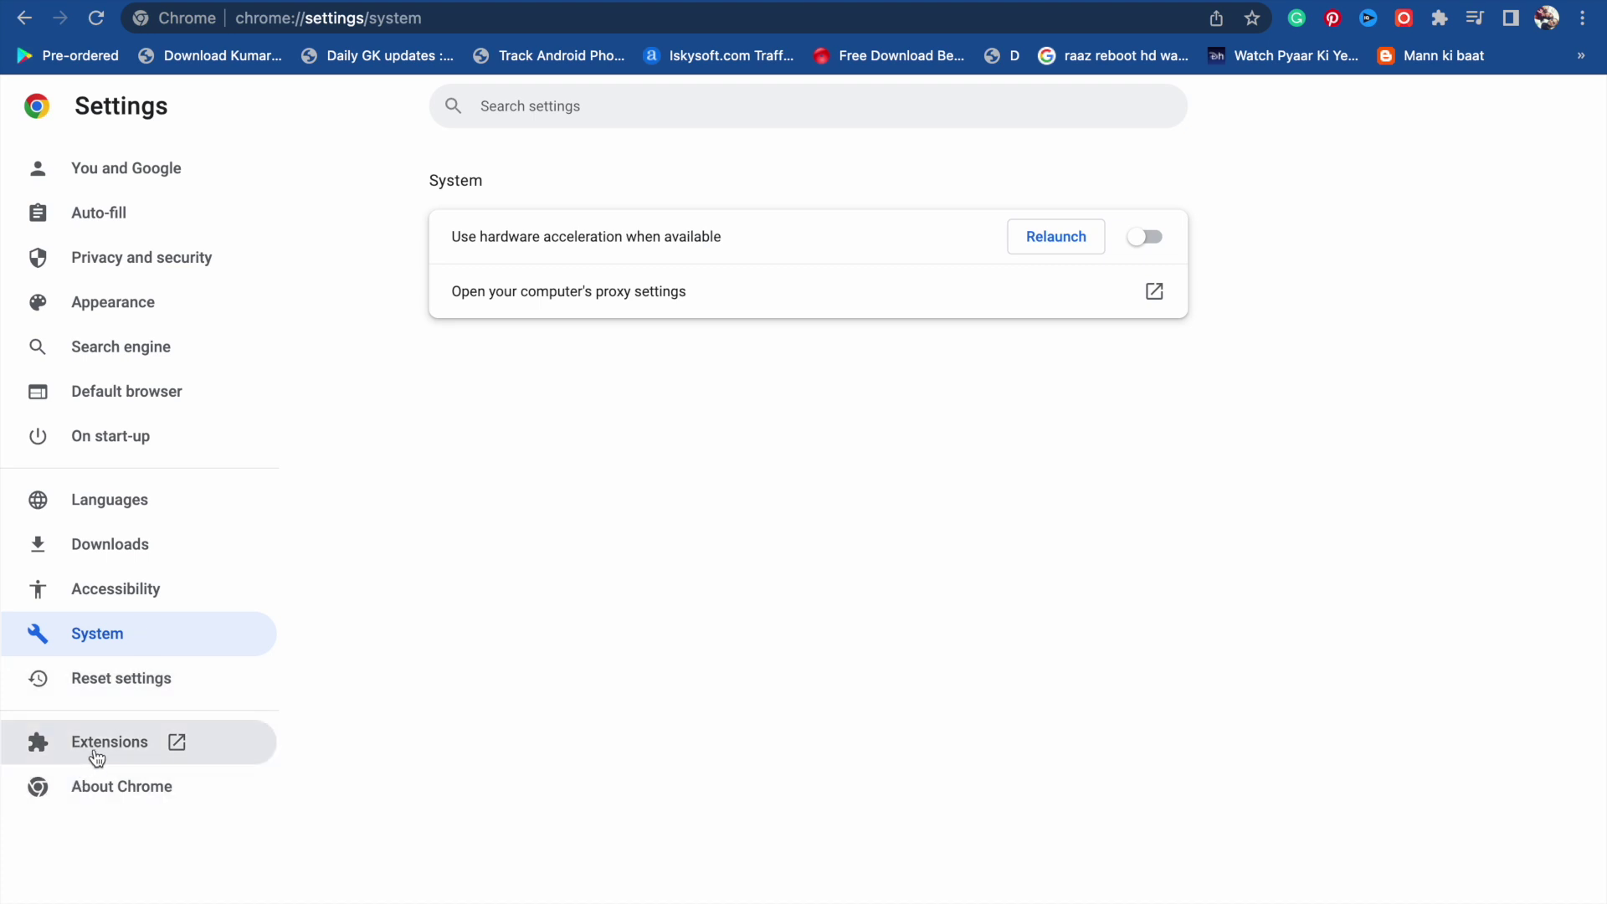
# Remove the TubeBuddy extension from the Extensions page and confirm the removal
pyautogui.click(98, 743)
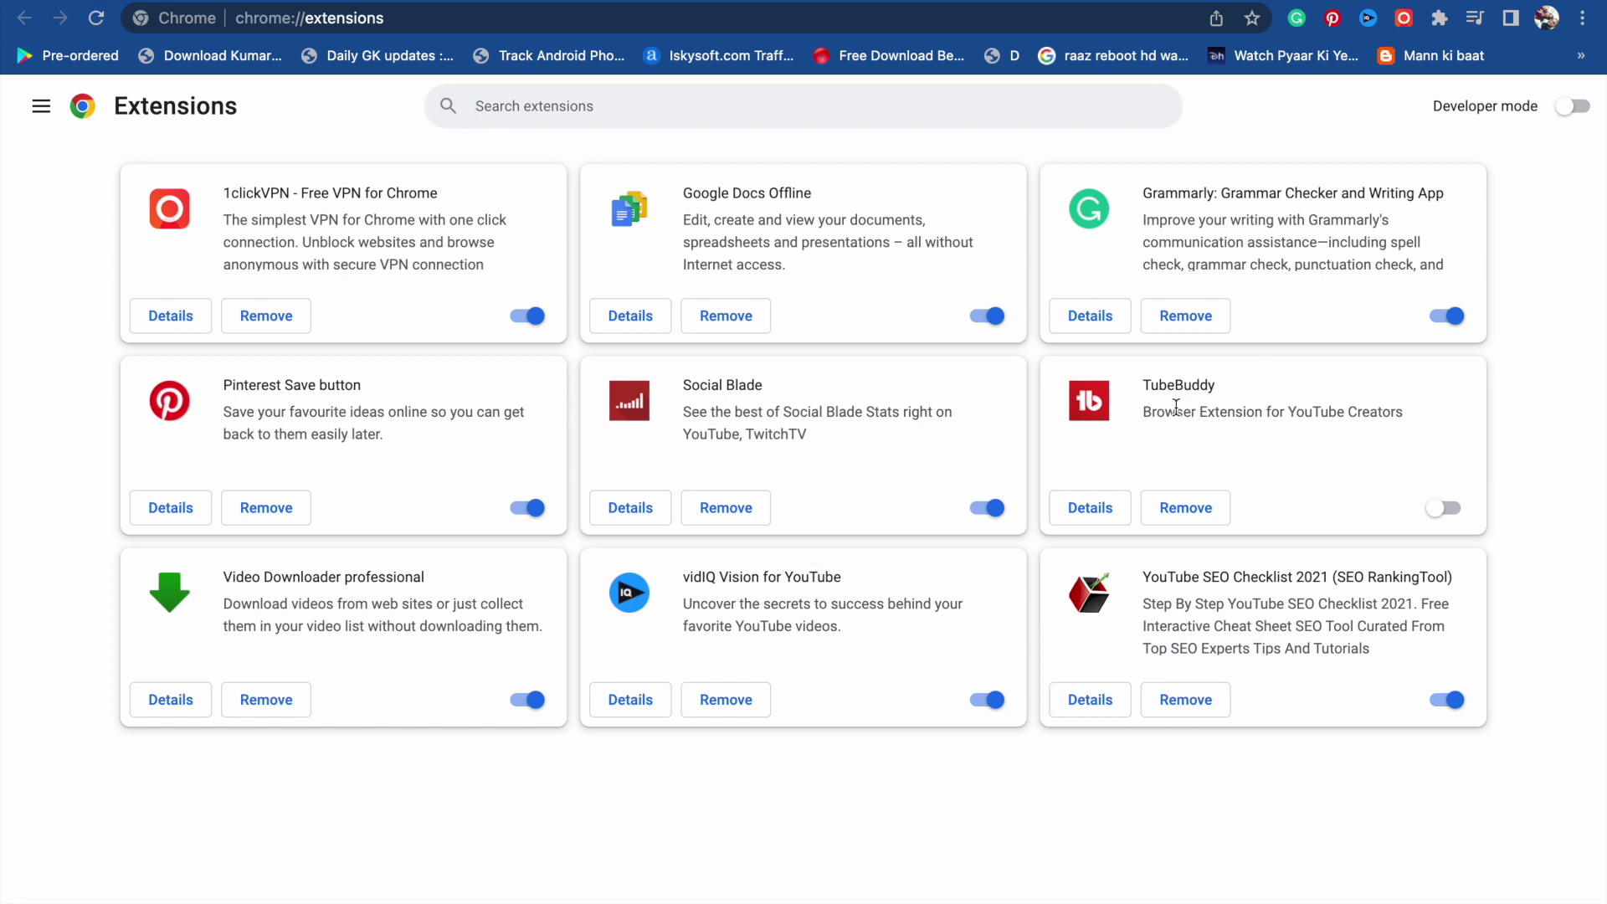
pyautogui.click(1190, 519)
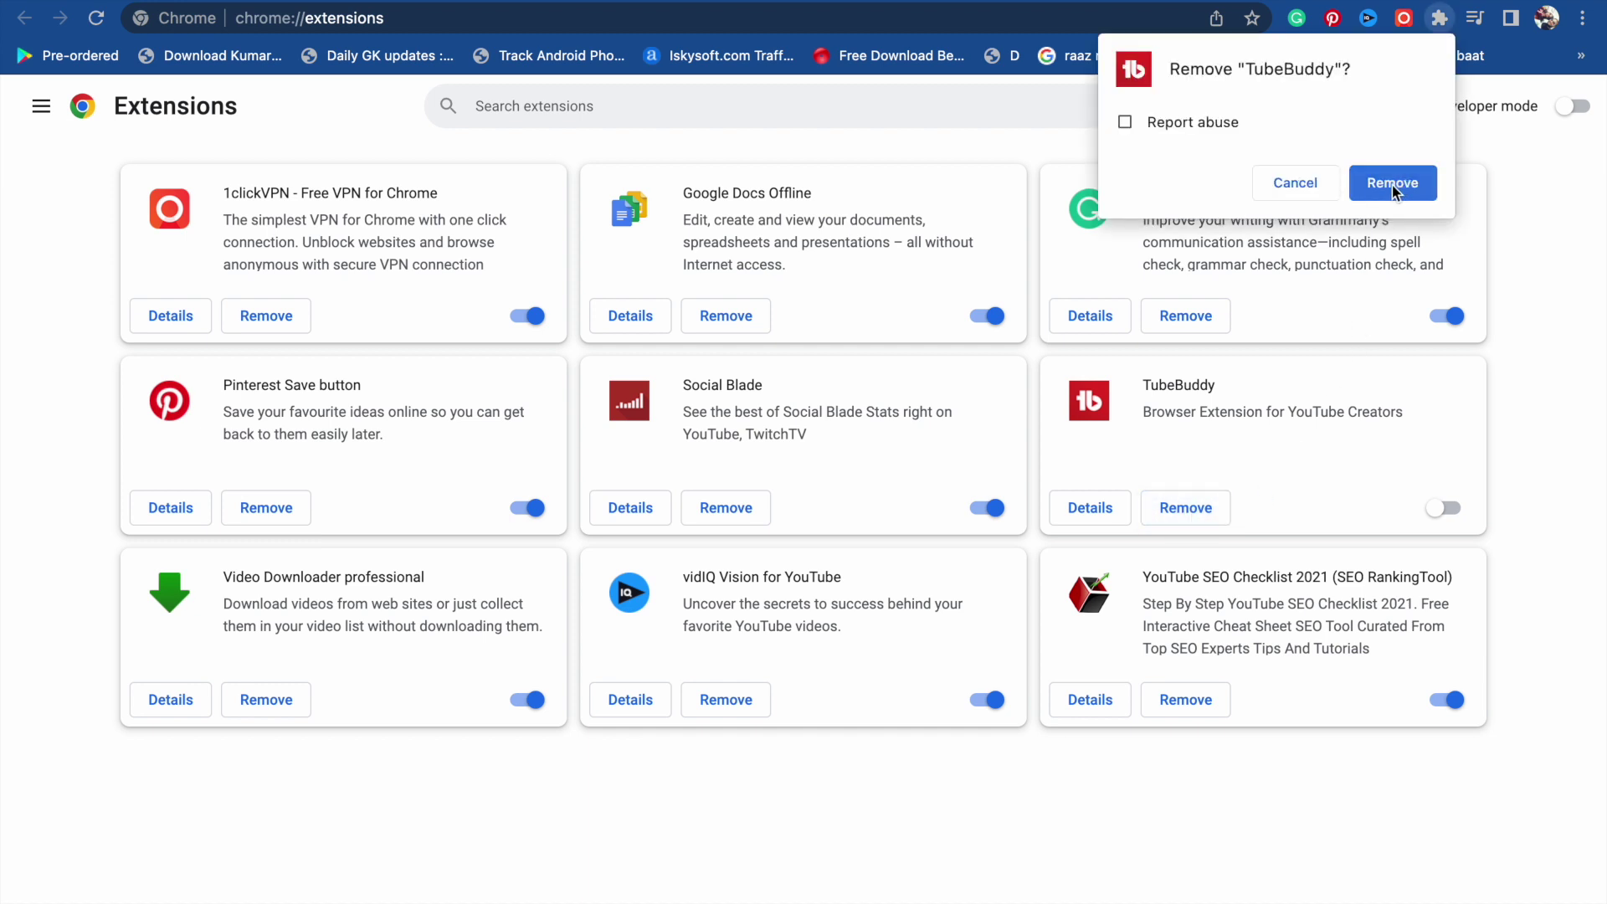
pyautogui.click(1394, 192)
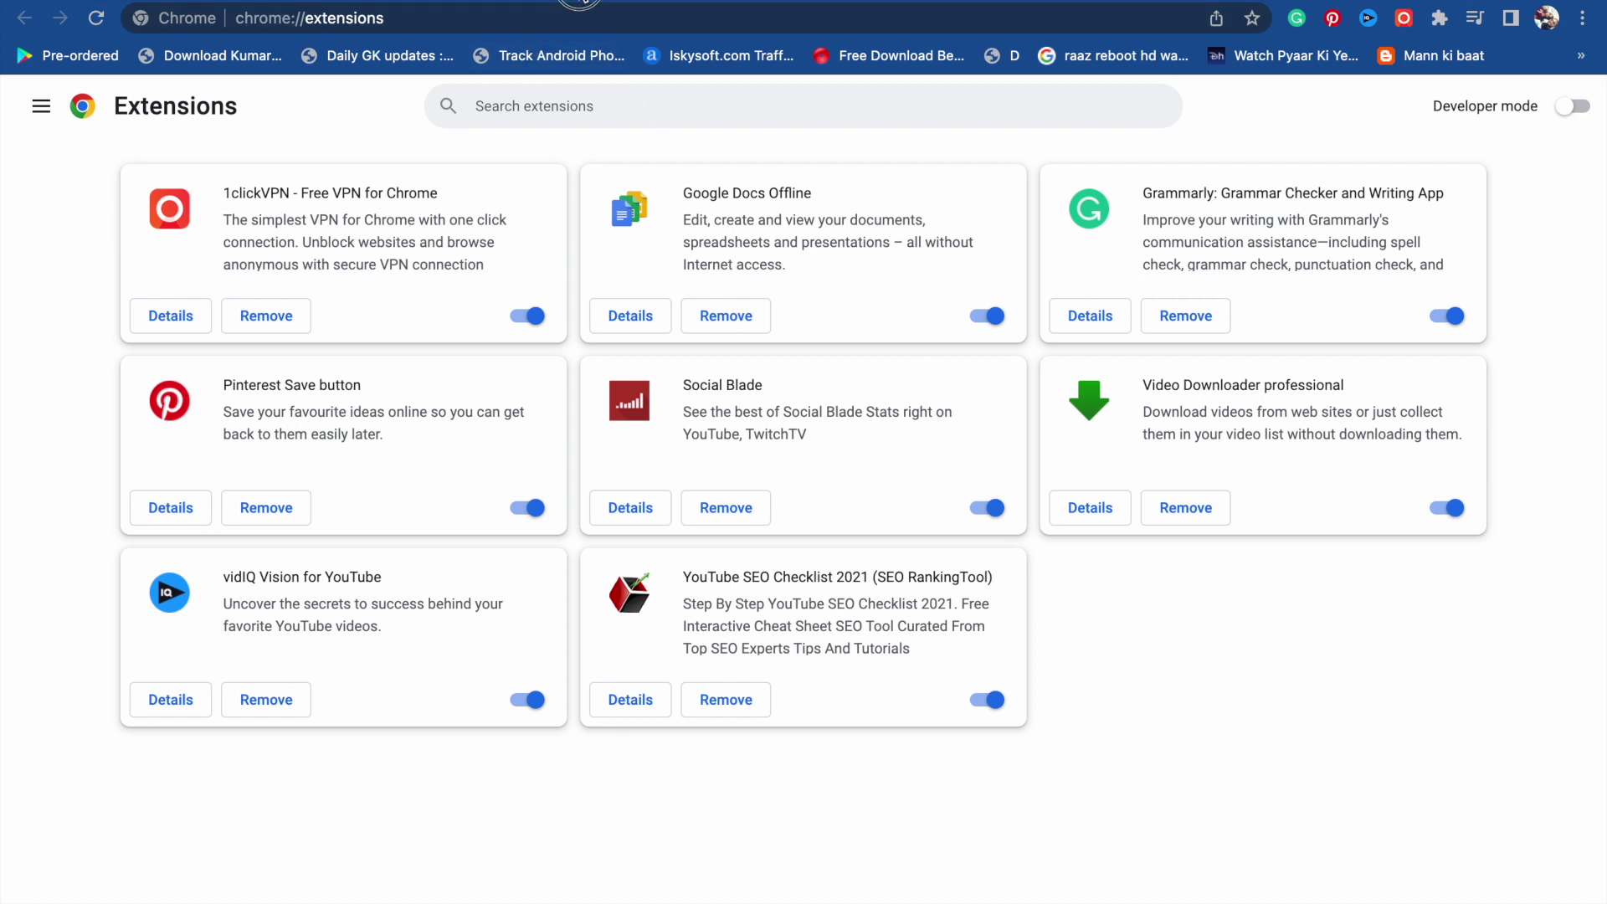
pyautogui.press('super+t')
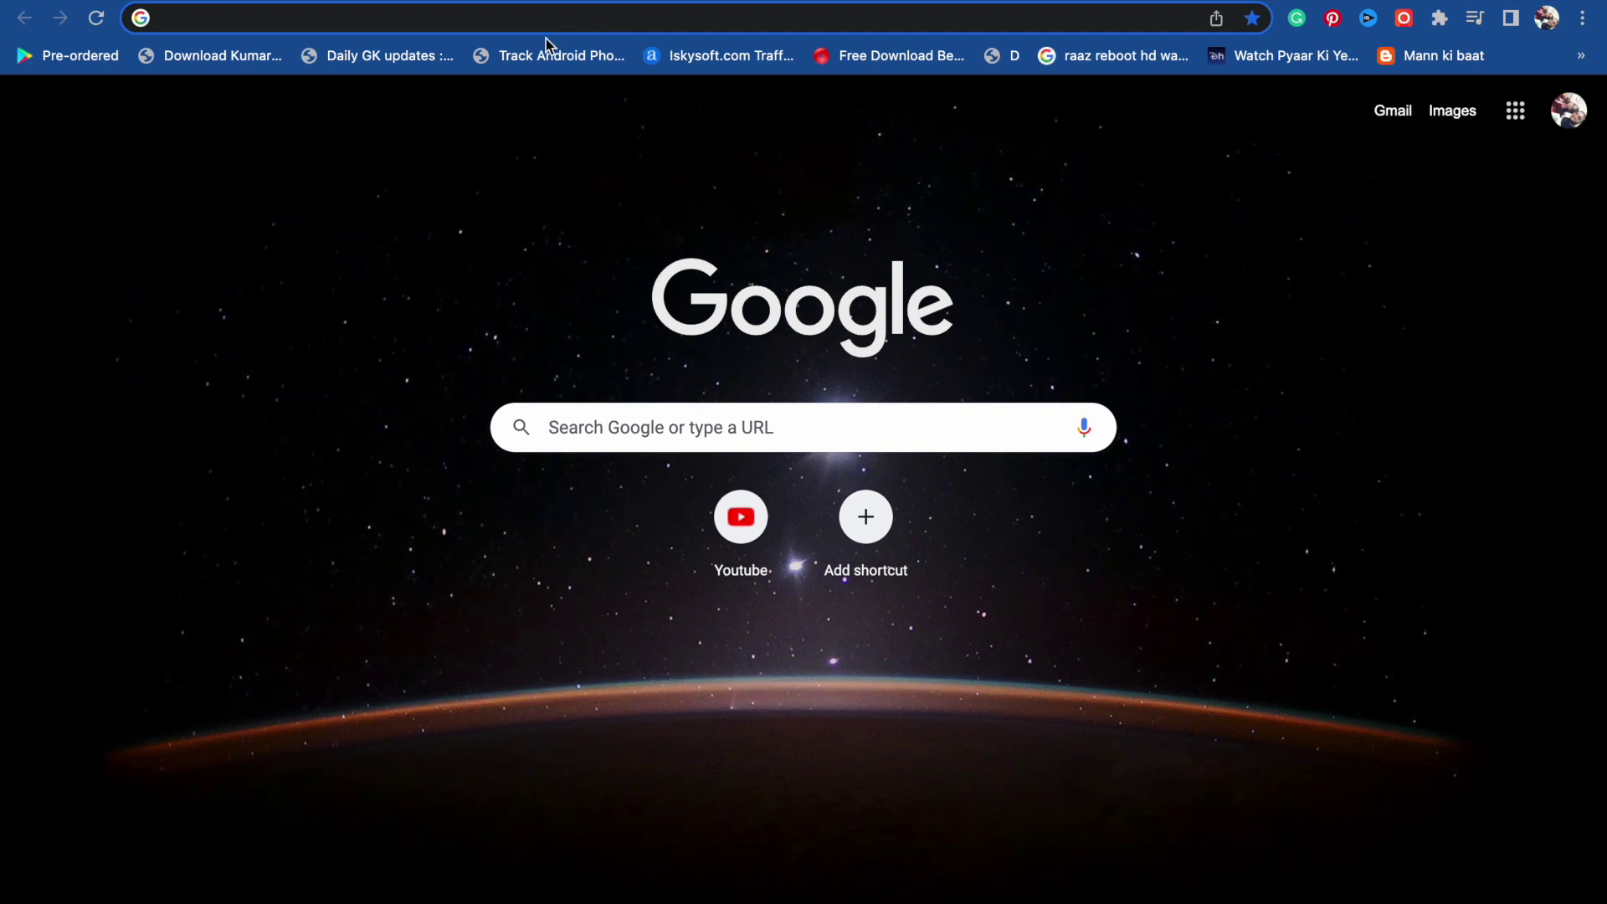
# Go to chrome://flags to load the Experiments page
pyautogui.write('chr')
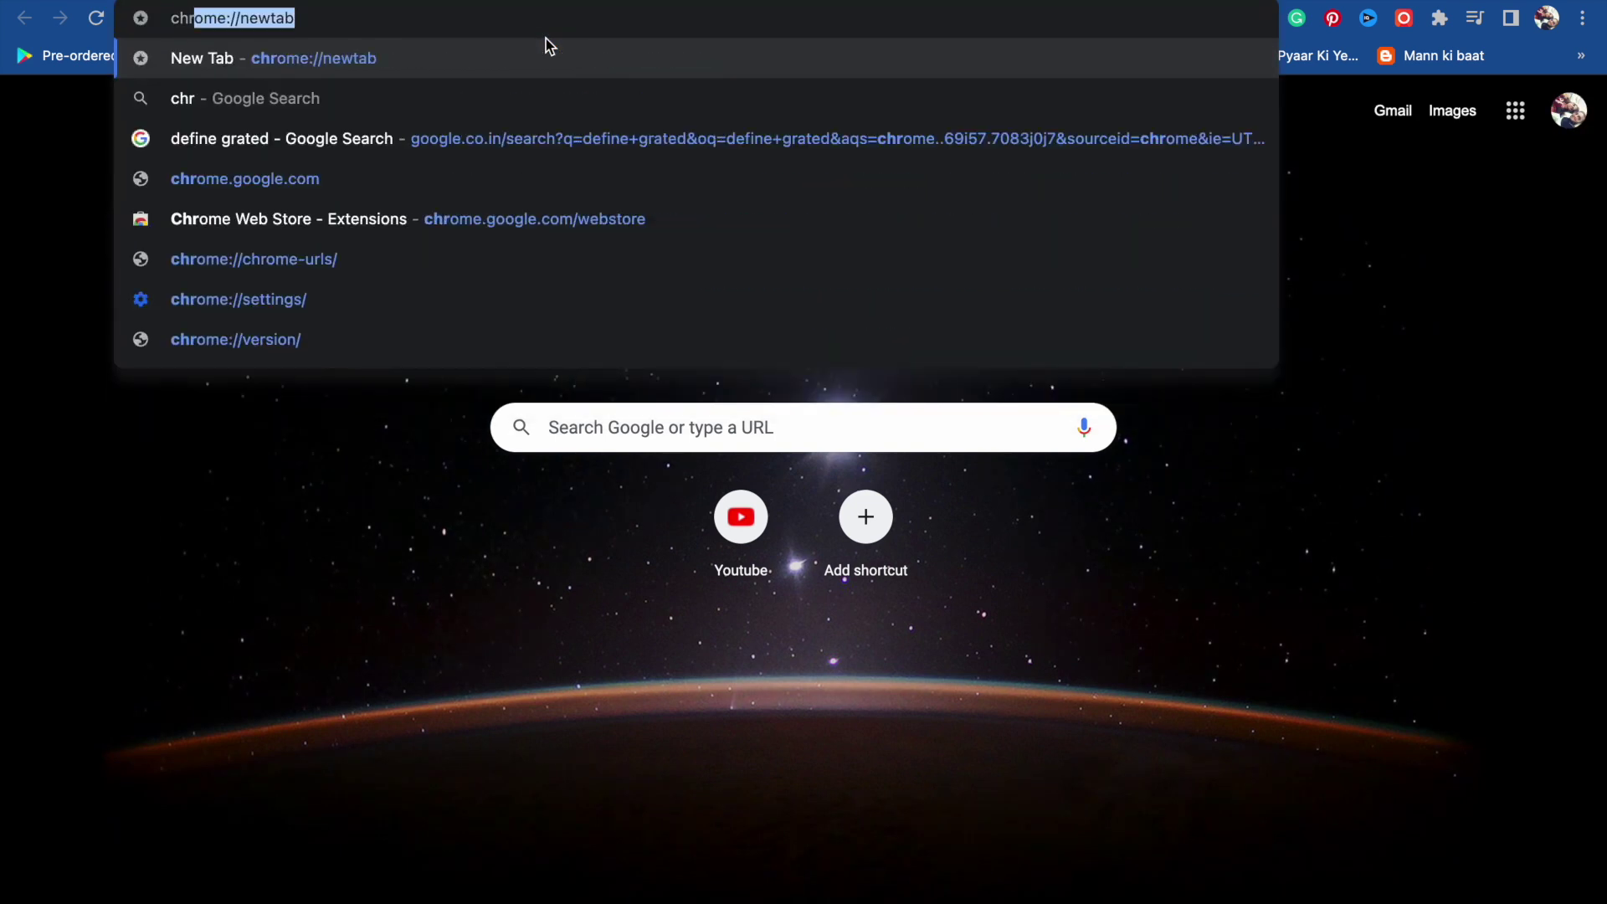
pyautogui.write('om')
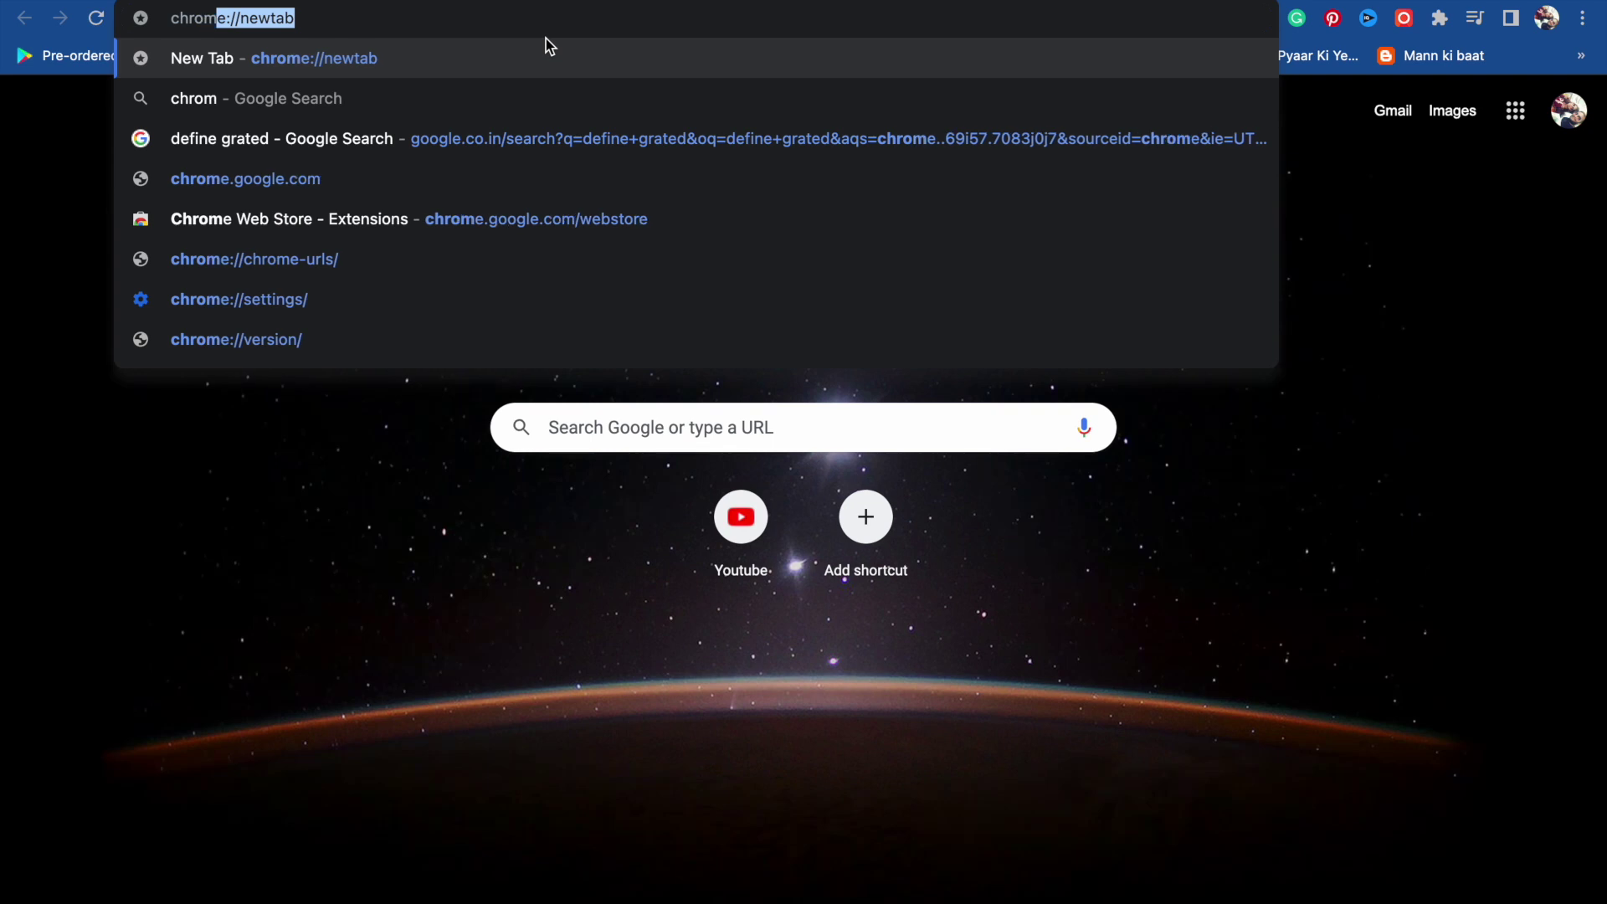
pyautogui.write('e')
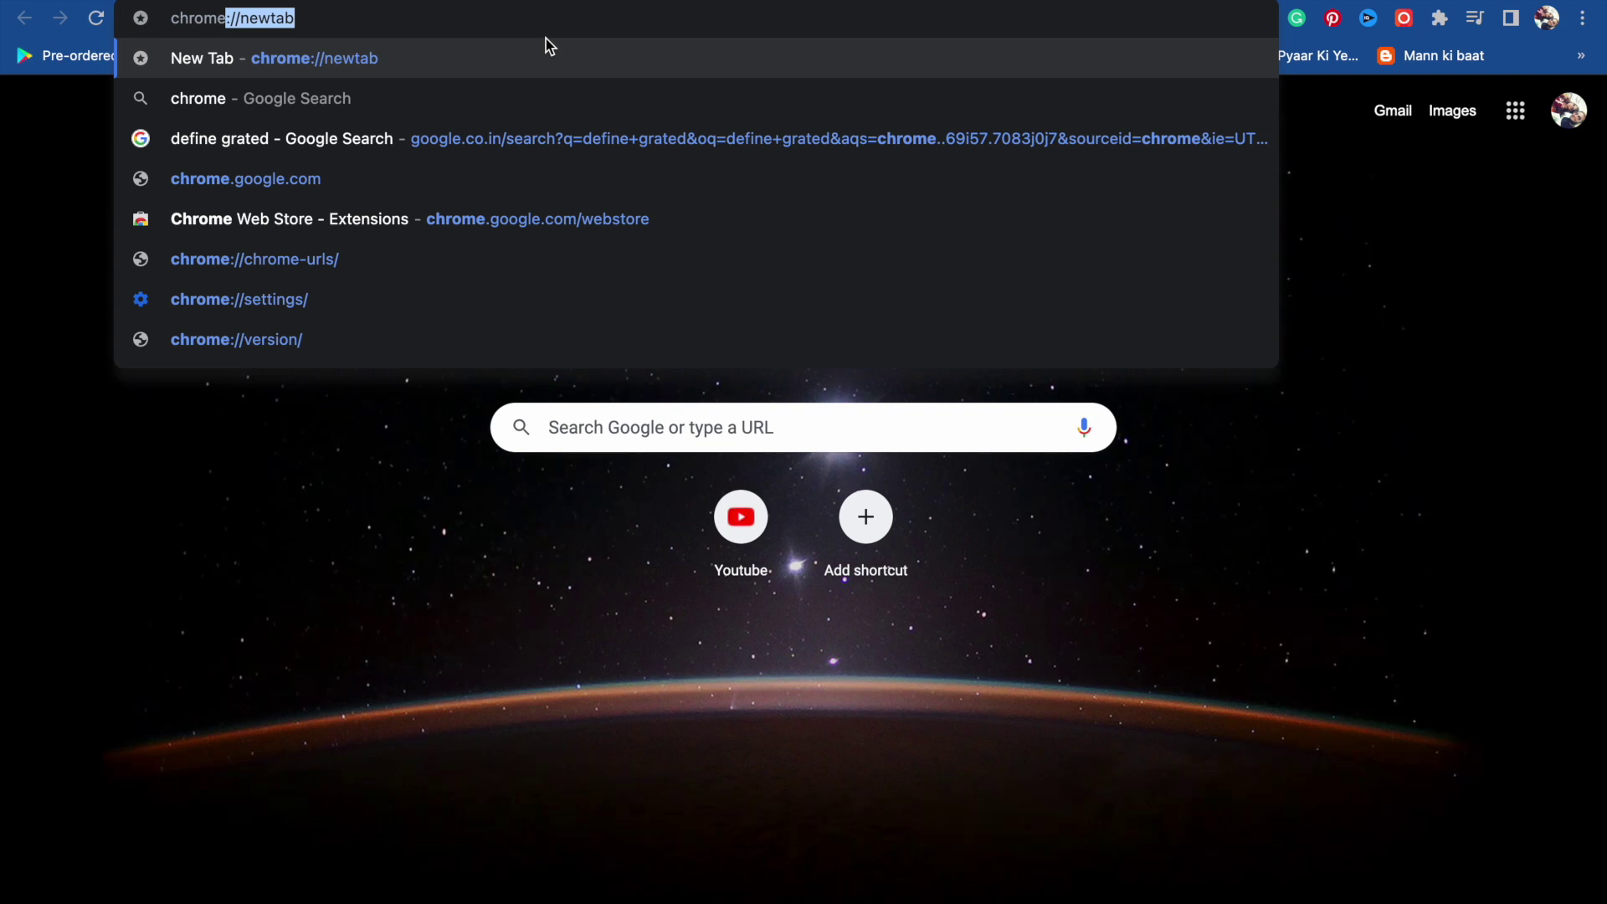
pyautogui.write(':')
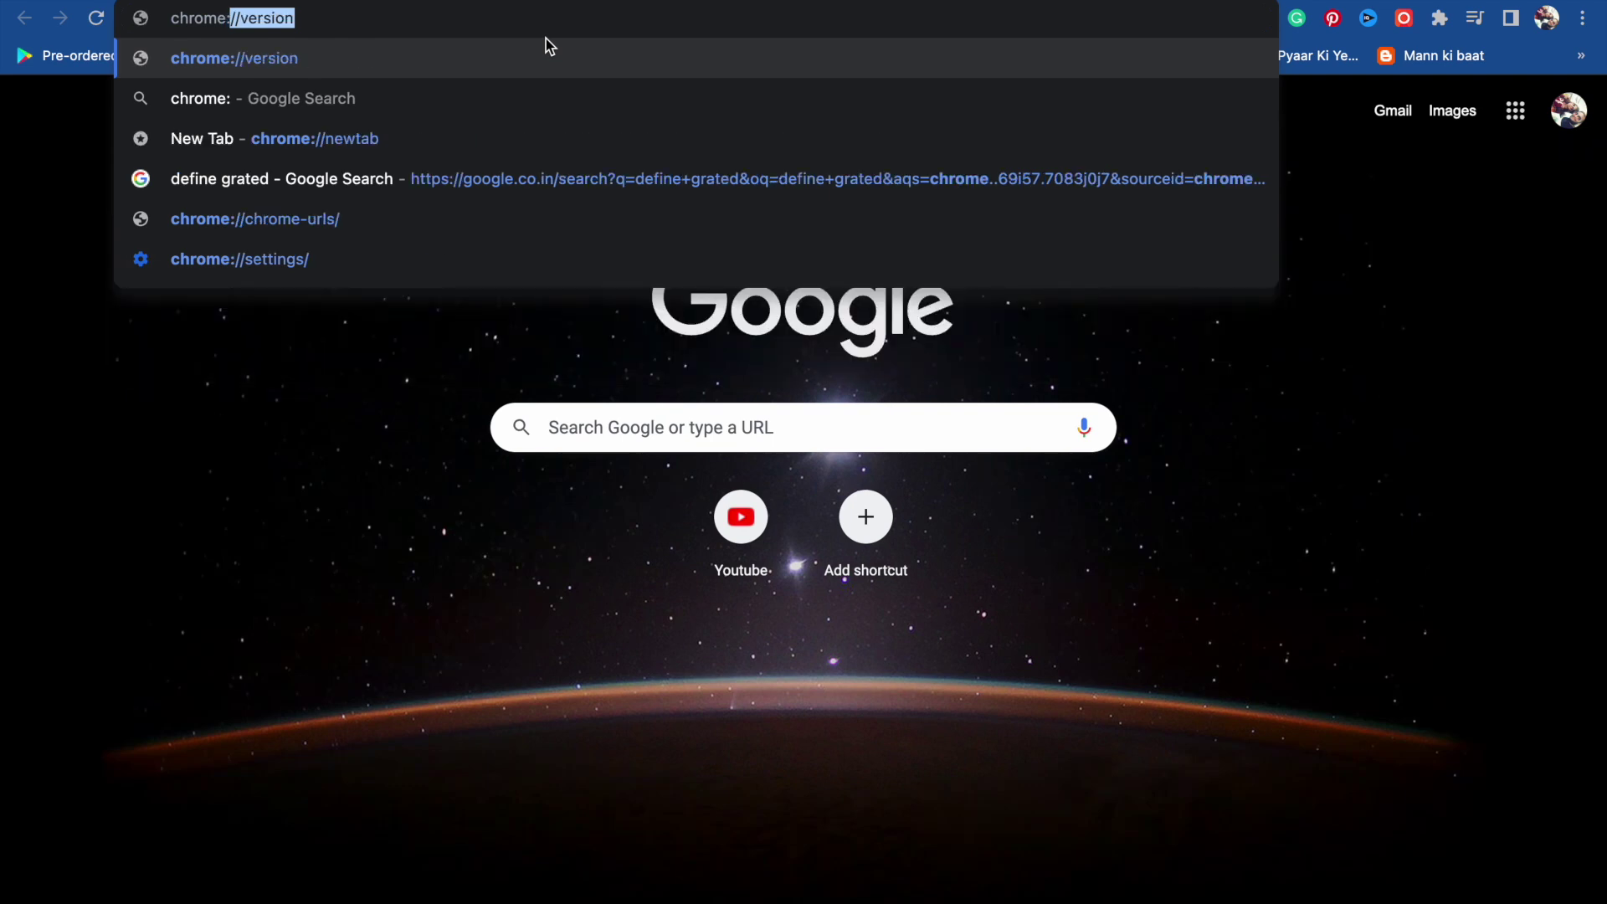
pyautogui.write('//')
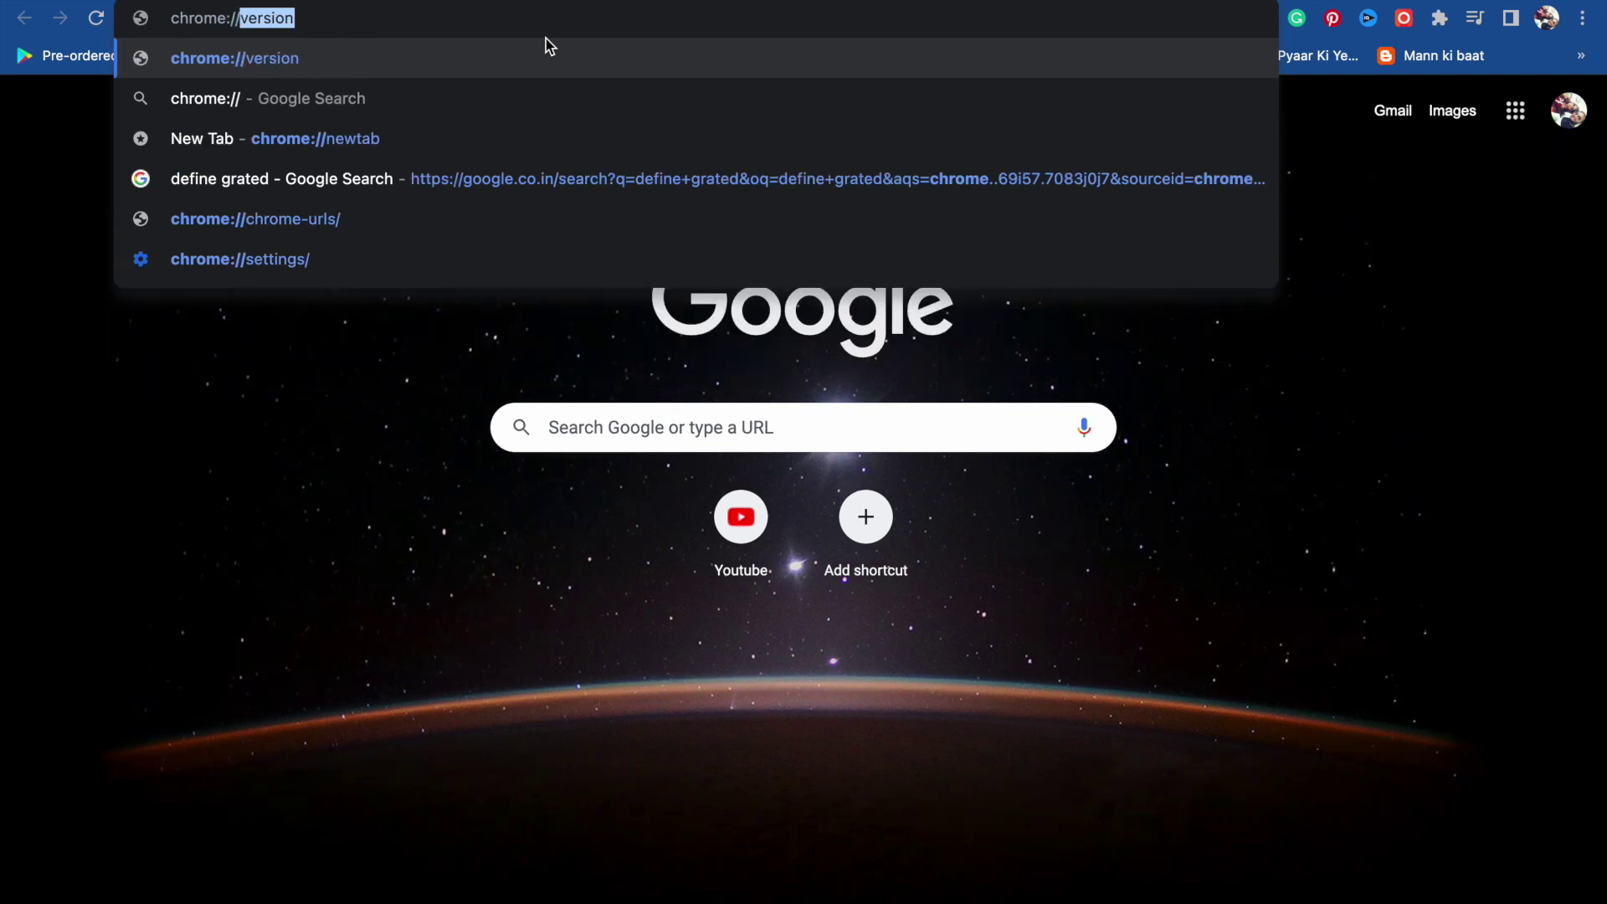
pyautogui.write('fla')
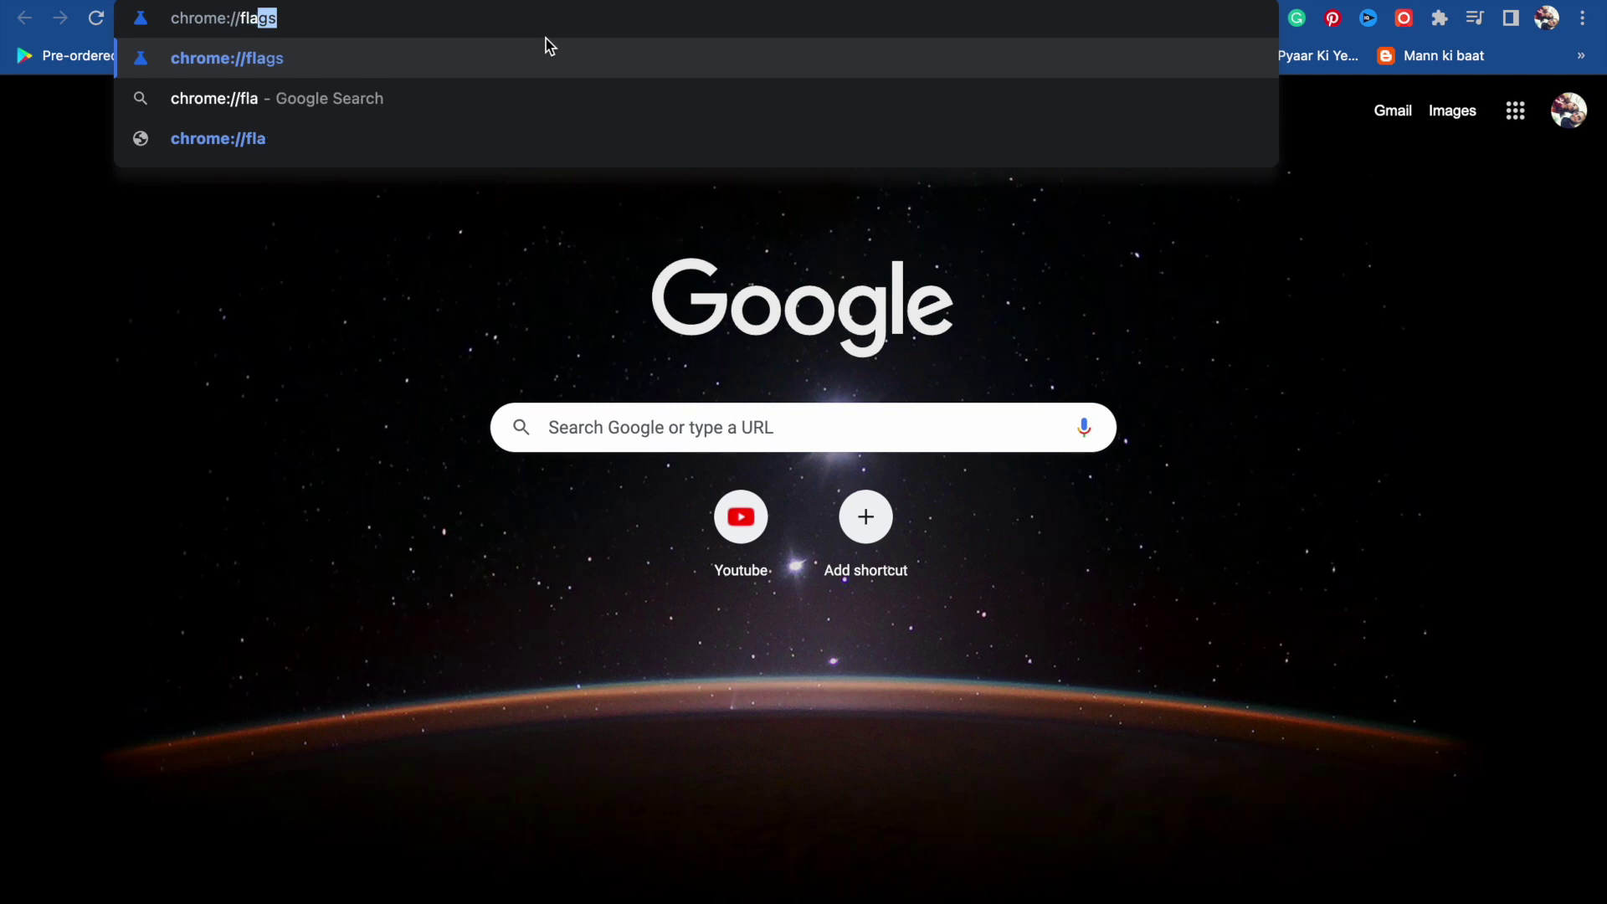
pyautogui.write('gs')
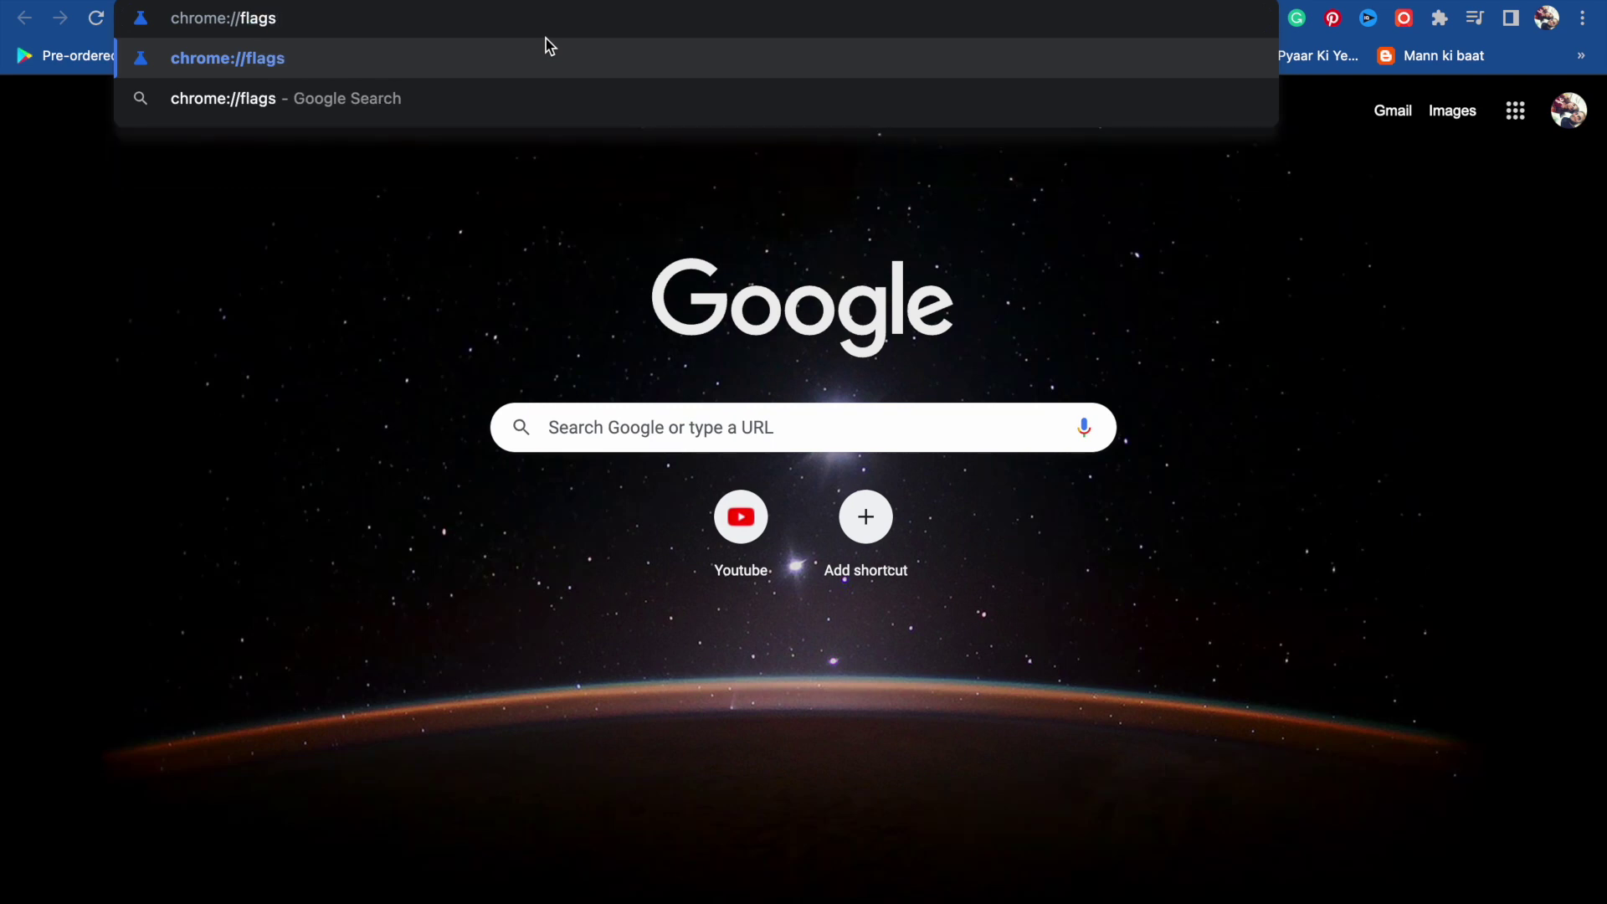
pyautogui.press('Return')
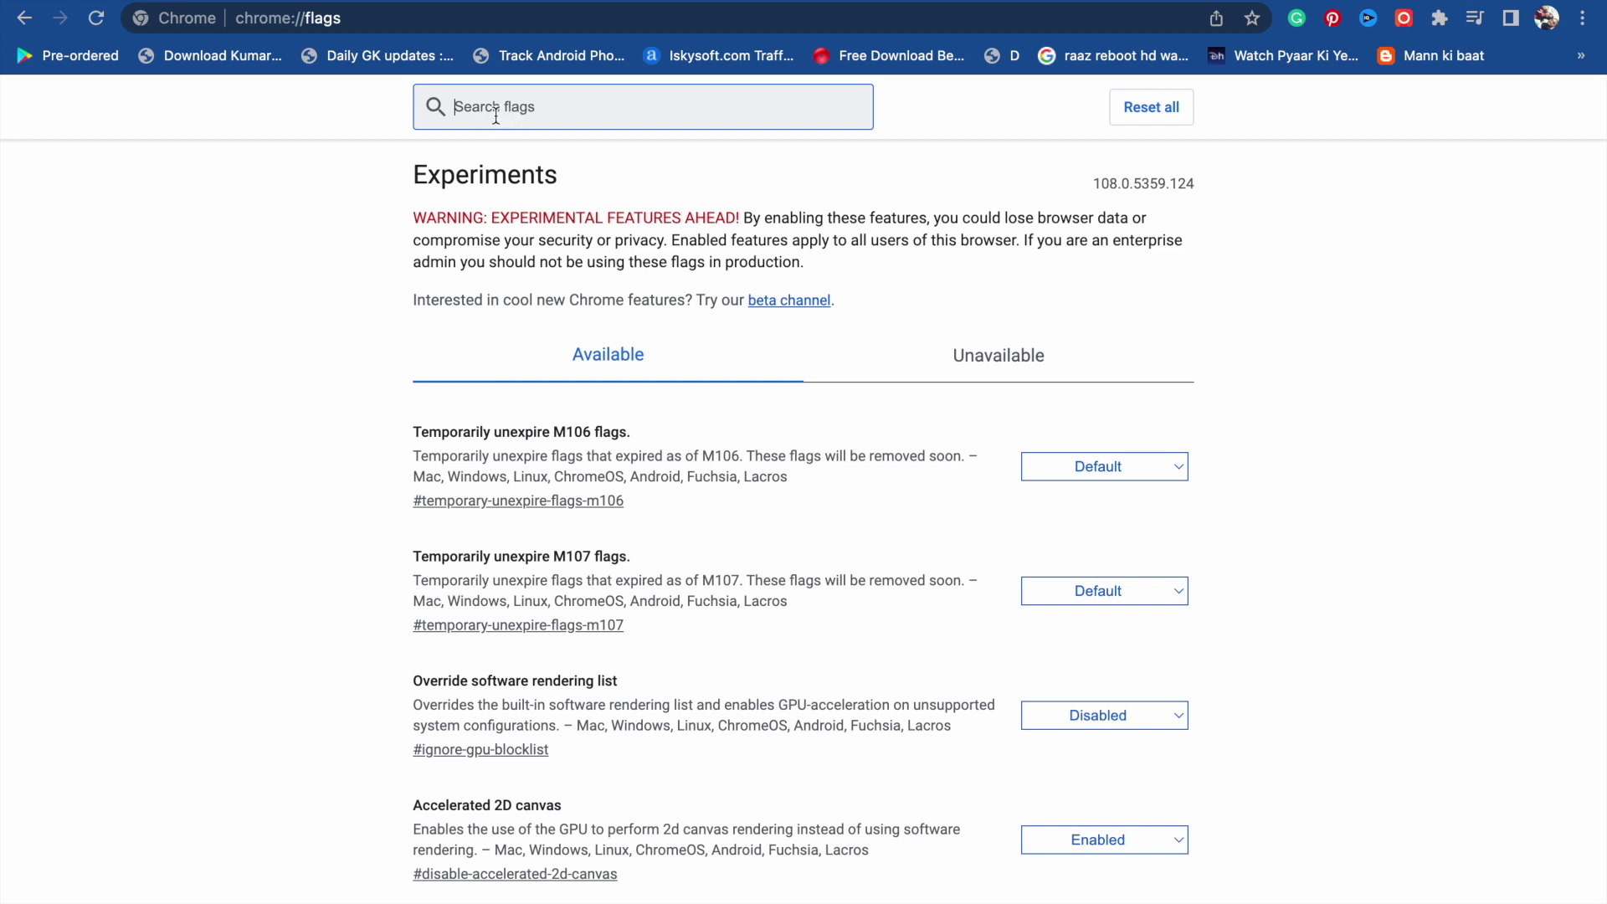
# Search the flags for 'downlo' to list download-related experiments like Parallel downloading
pyautogui.write('do')
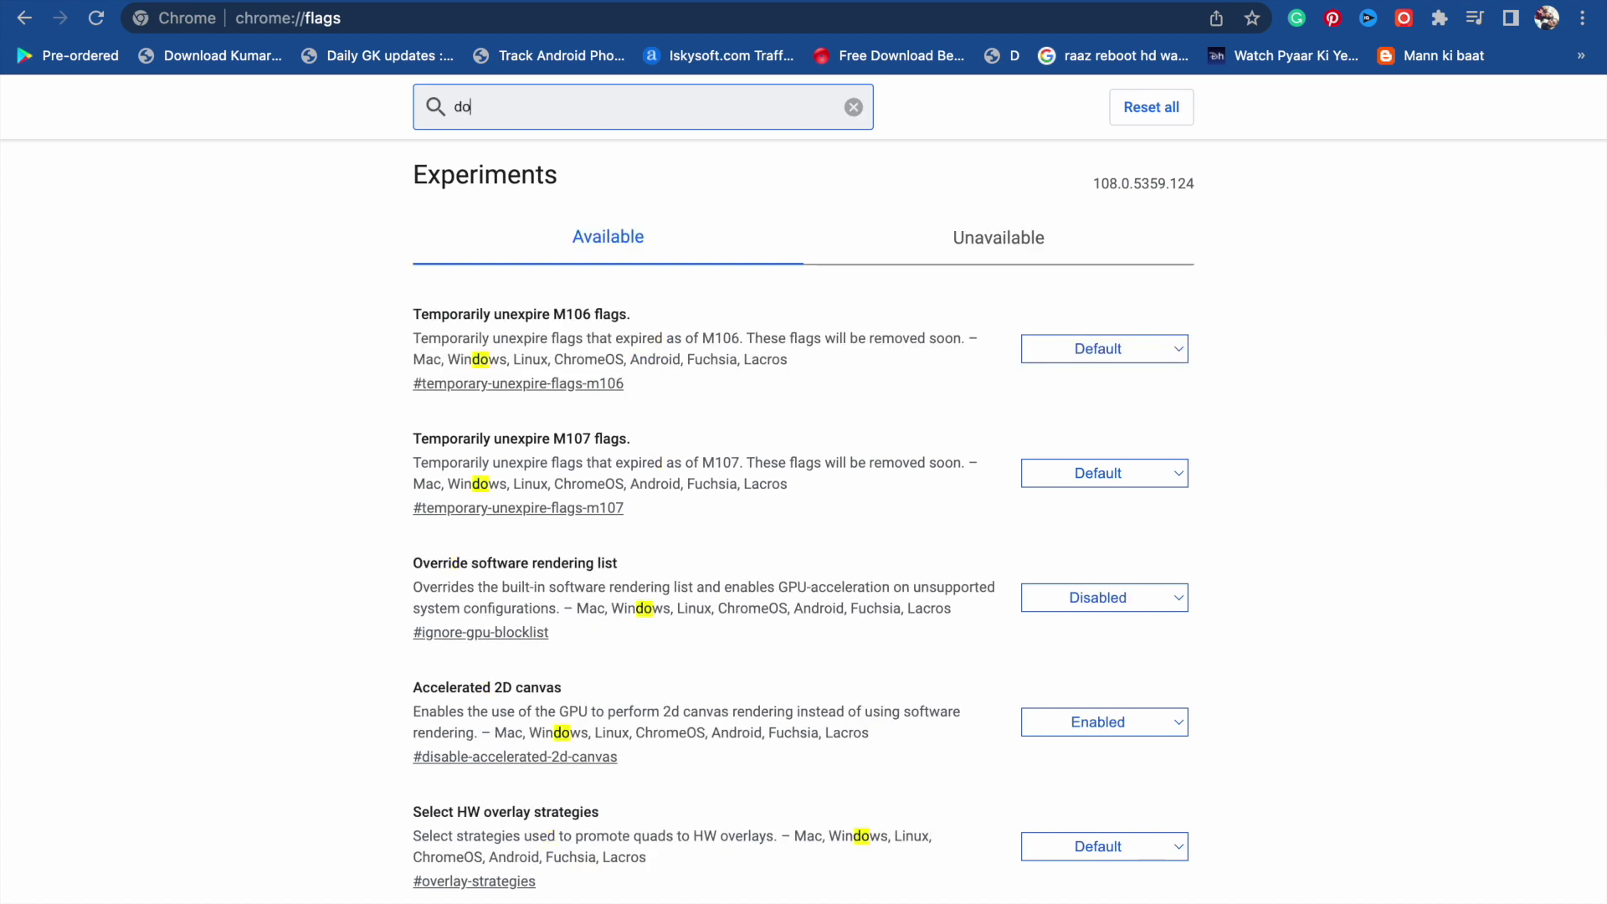
pyautogui.press('BackSpace')
pyautogui.press('BackSpace')
pyautogui.write('par')
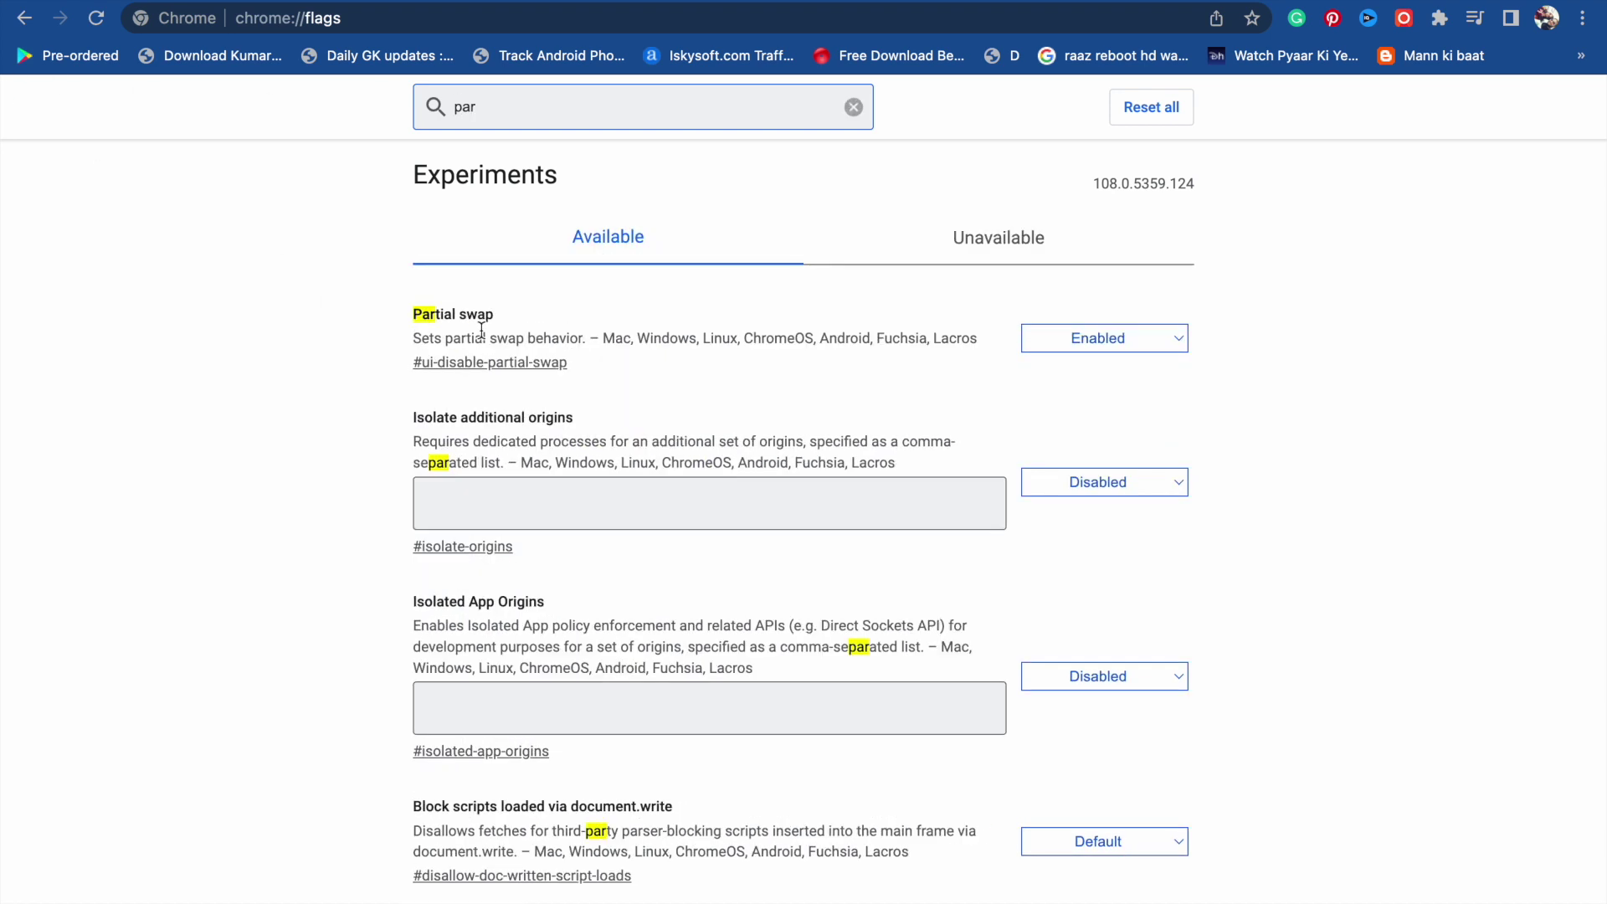
pyautogui.write('r')
pyautogui.press('BackSpace')
pyautogui.press('BackSpace')
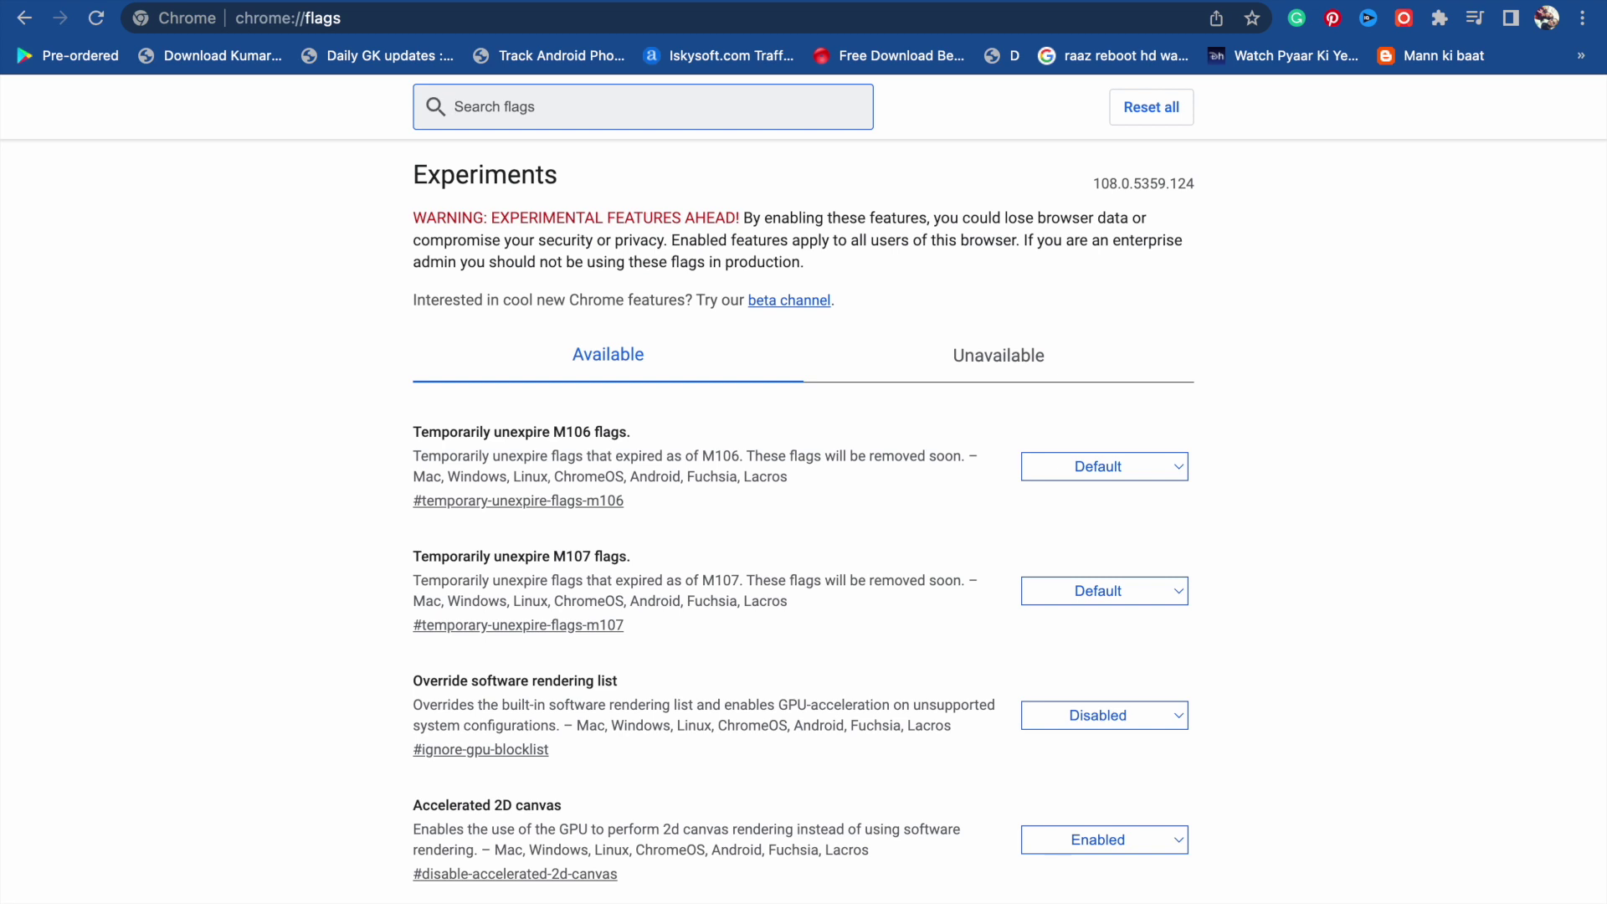
pyautogui.write('doown')
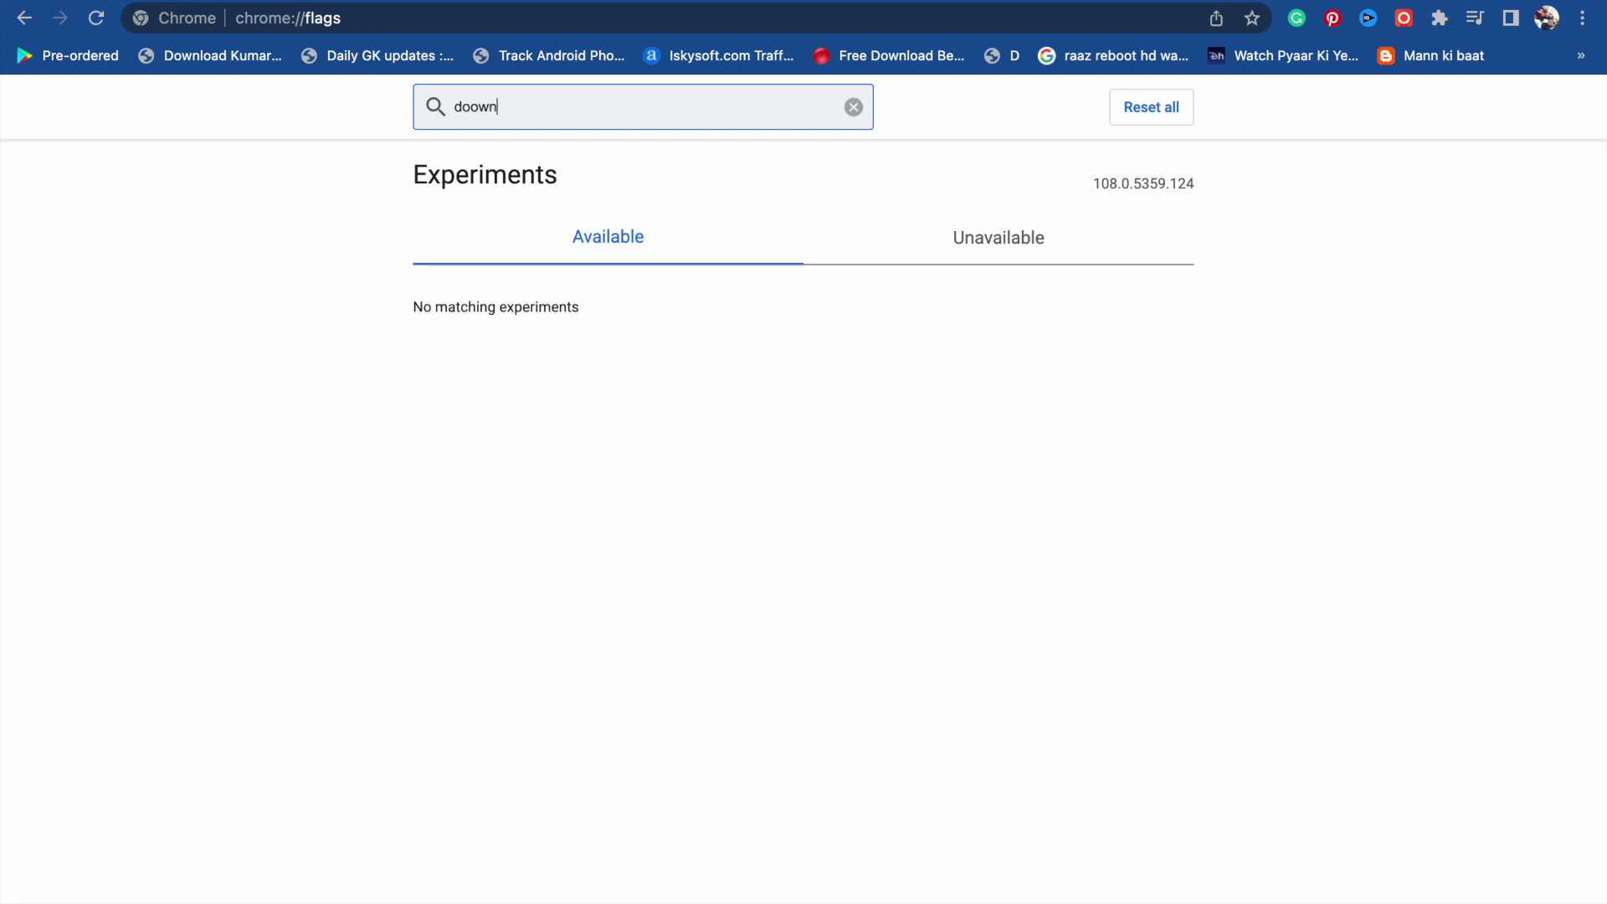
pyautogui.press('BackSpace')
pyautogui.press('BackSpace')
pyautogui.press('BackSpace')
pyautogui.write('w')
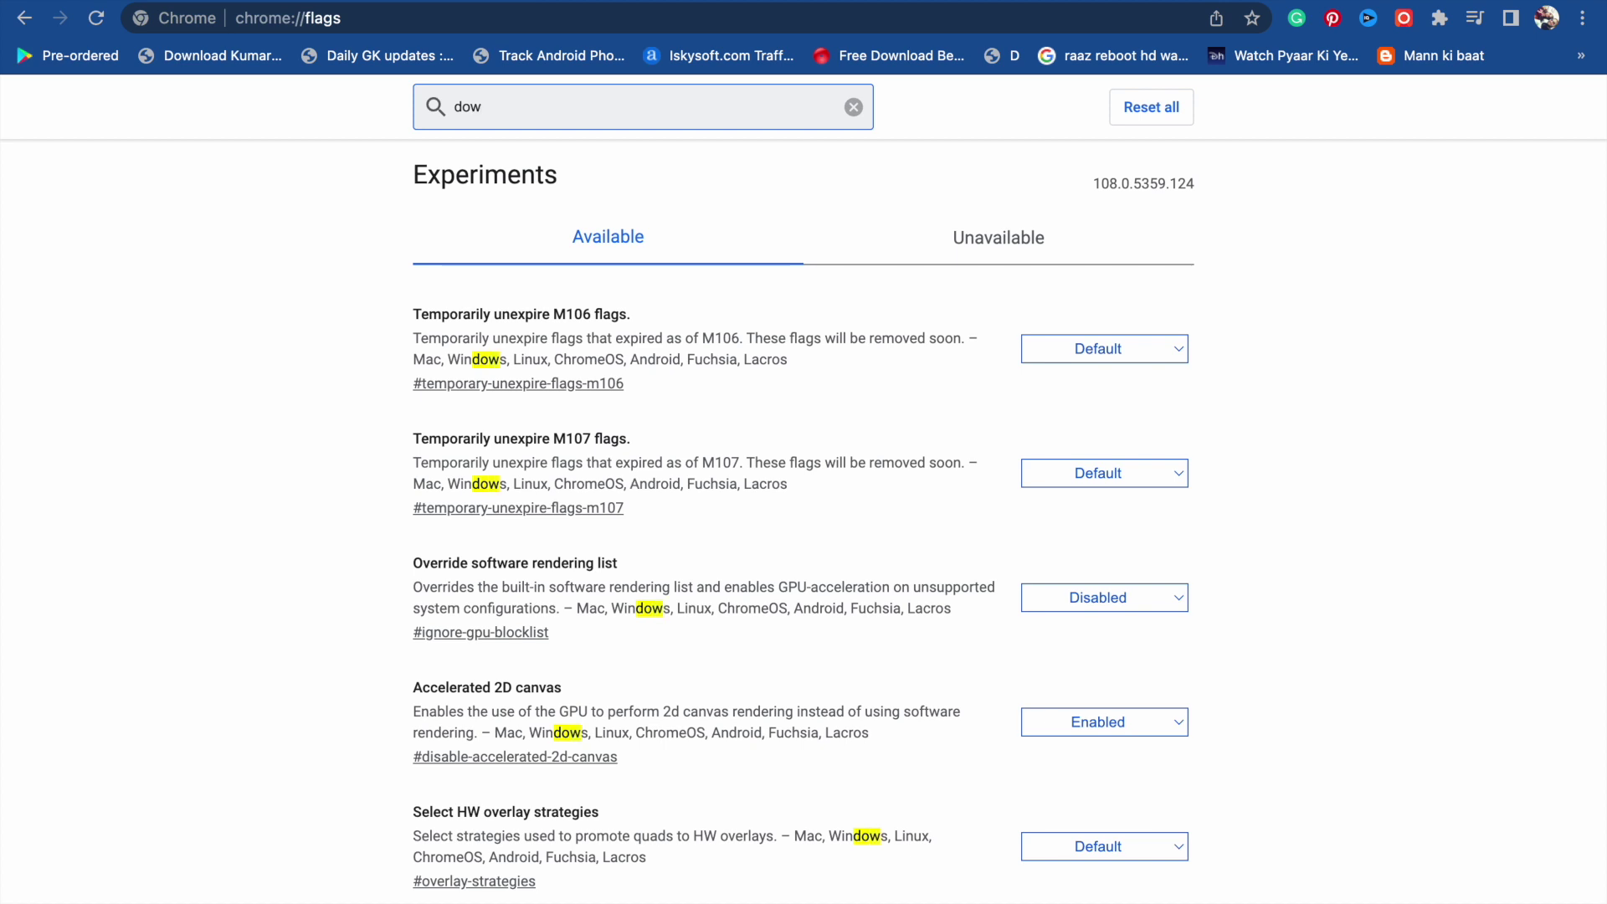
pyautogui.write('nlo')
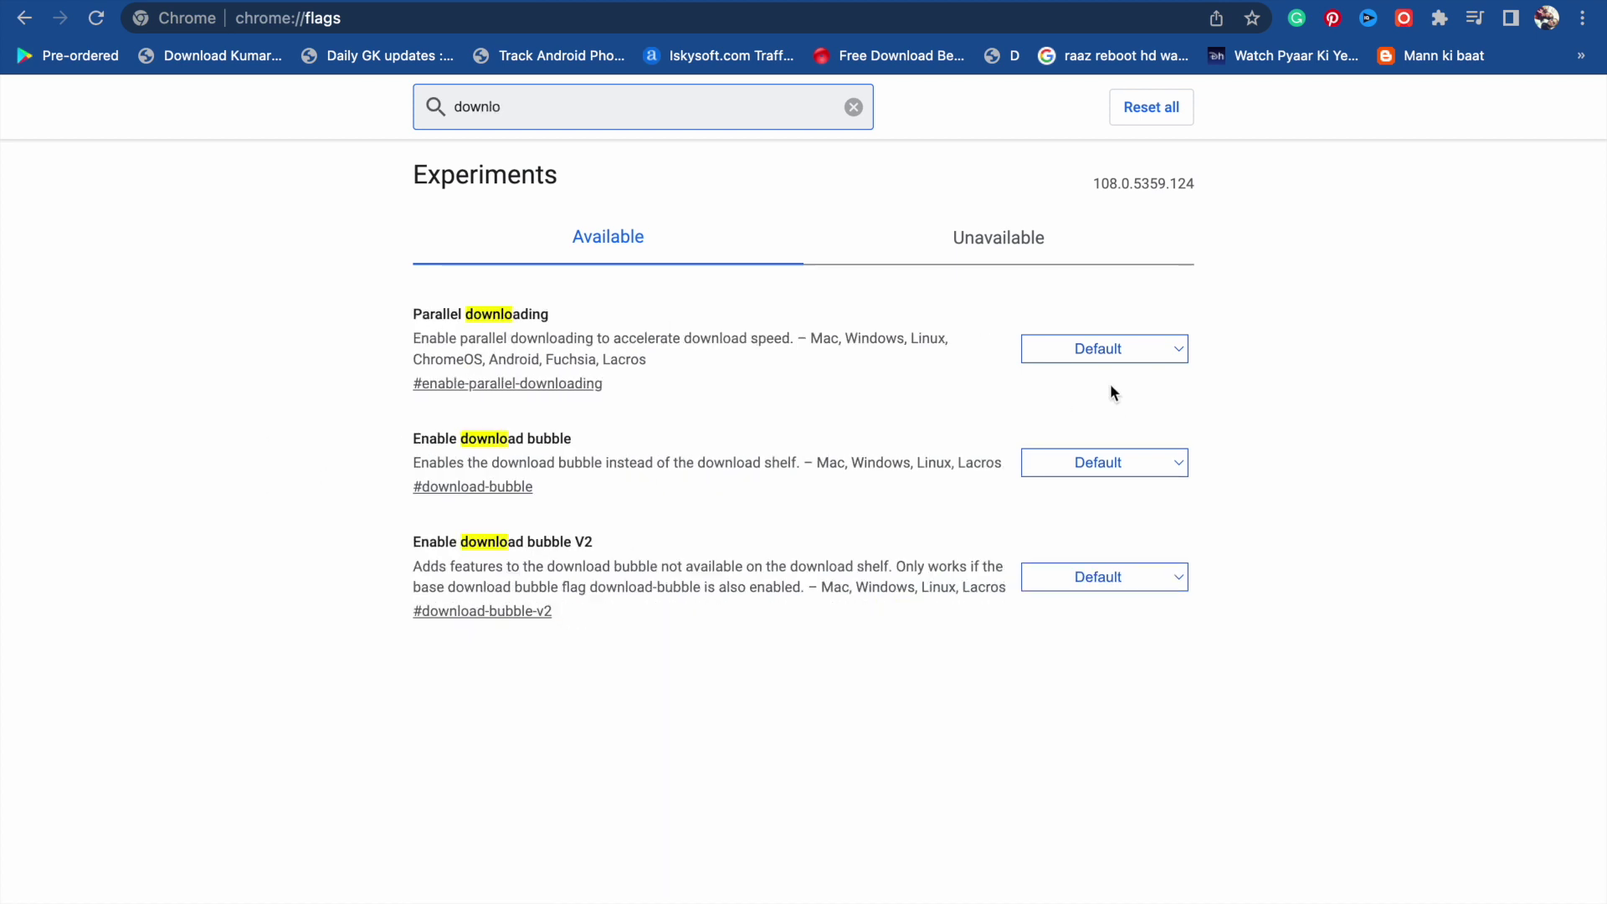
# Set the Parallel downloading flag to Enabled
pyautogui.click(1067, 360)
pyautogui.click(1058, 378)
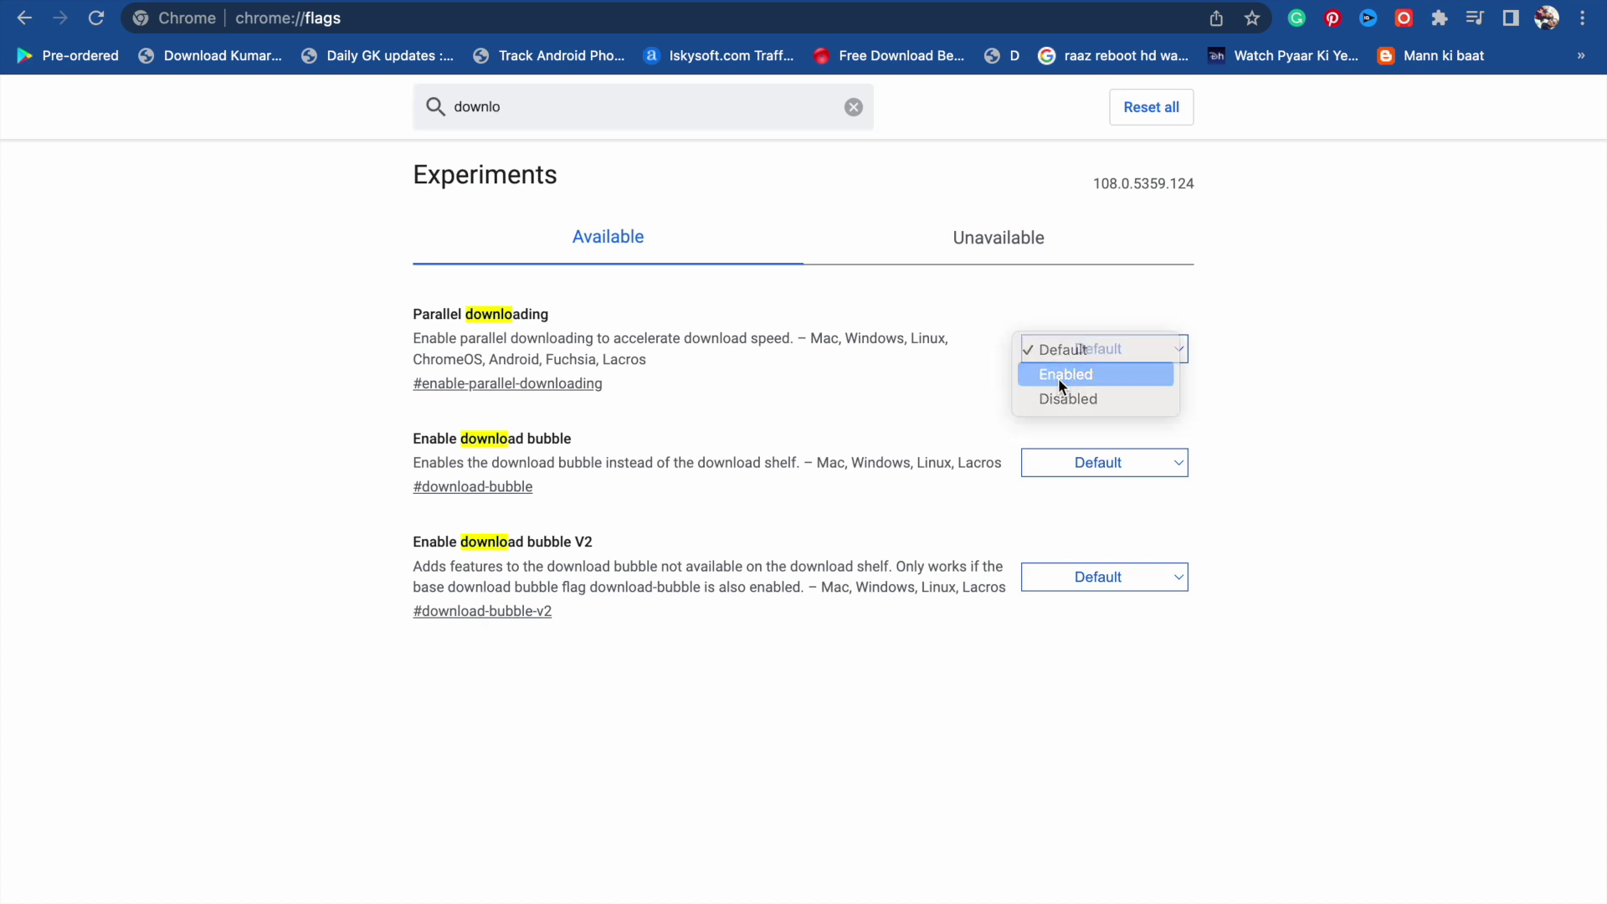